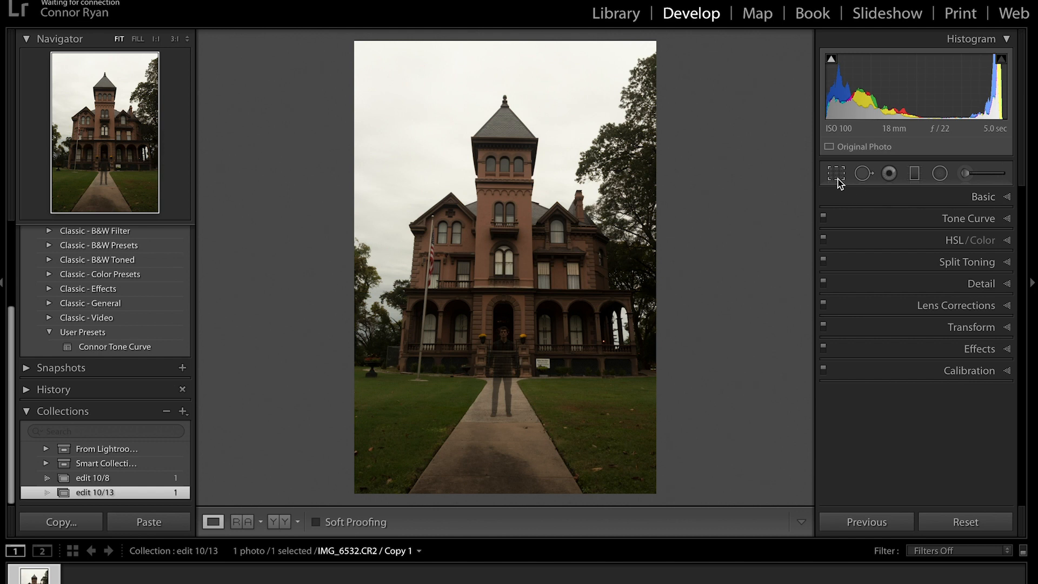
Crop the mansion photo to a locked 4x5 / 8x10 aspect ratio and commit the crop.
left_click(836, 174)
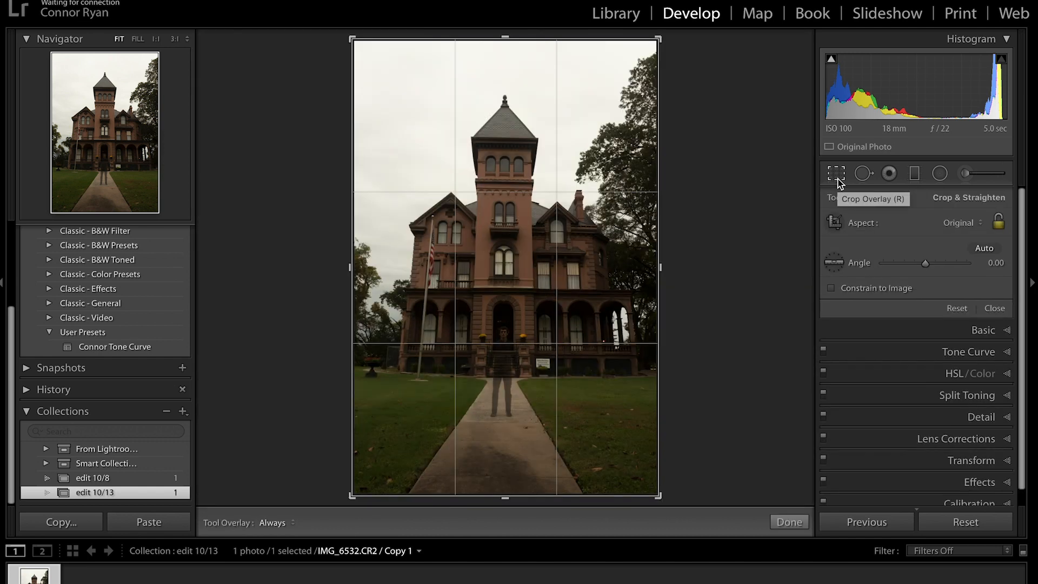
left_click(957, 223)
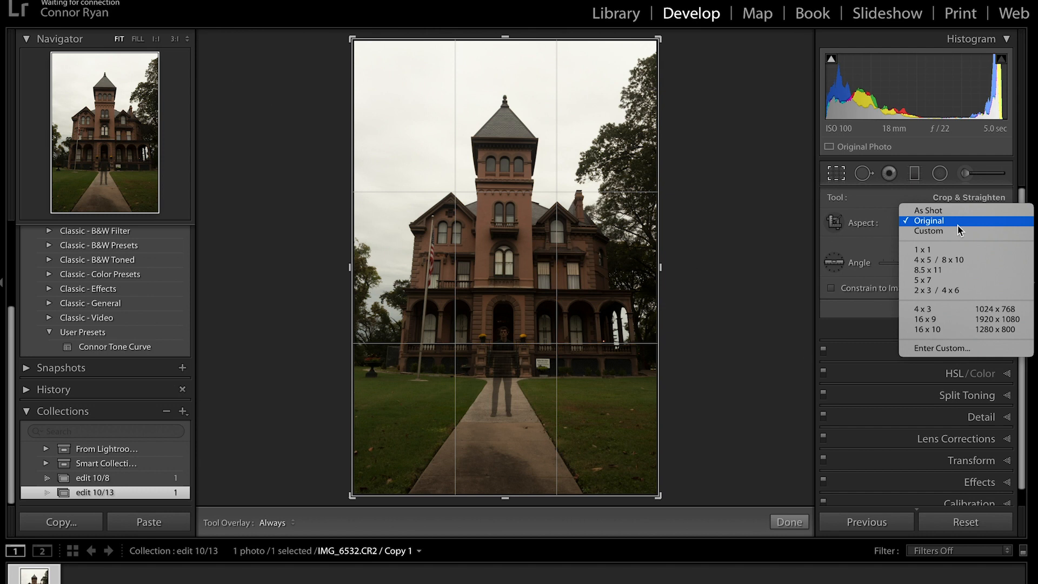
left_click(953, 262)
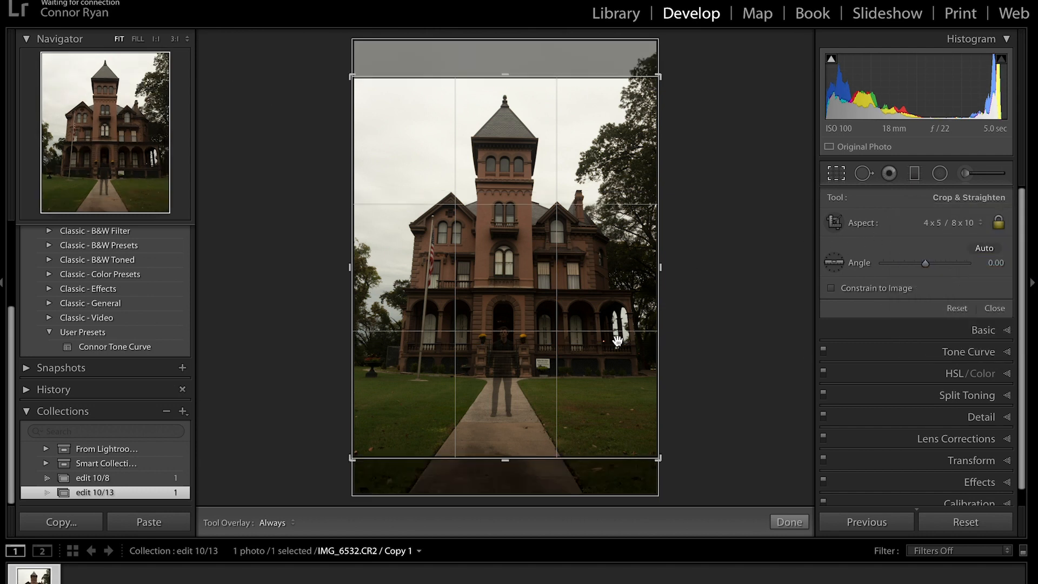
left_click(830, 174)
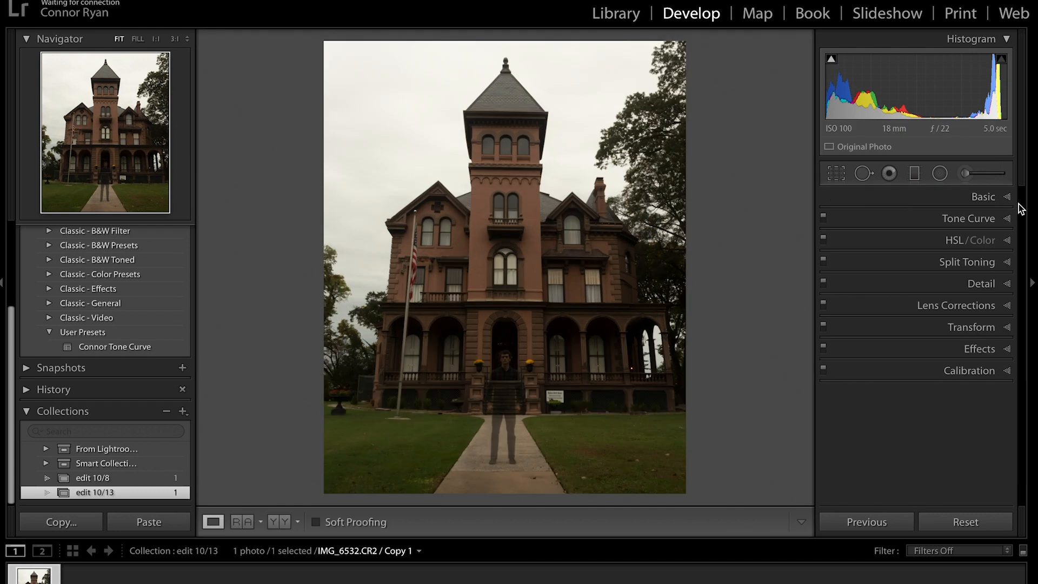
left_click(990, 199)
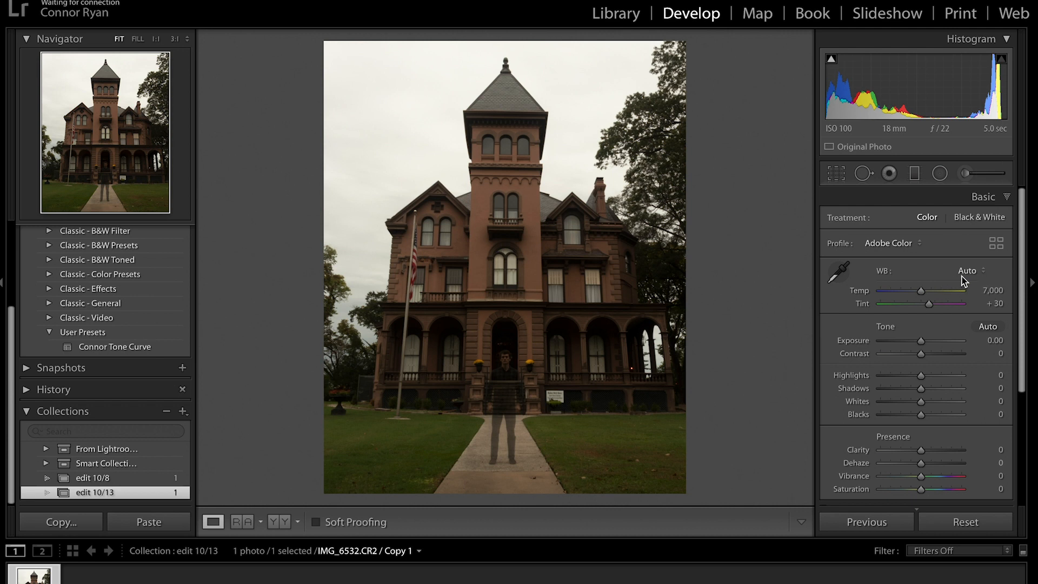
Set white balance to As Shot, Contrast +14, Highlights −55 and Whites +20.
left_click(971, 276)
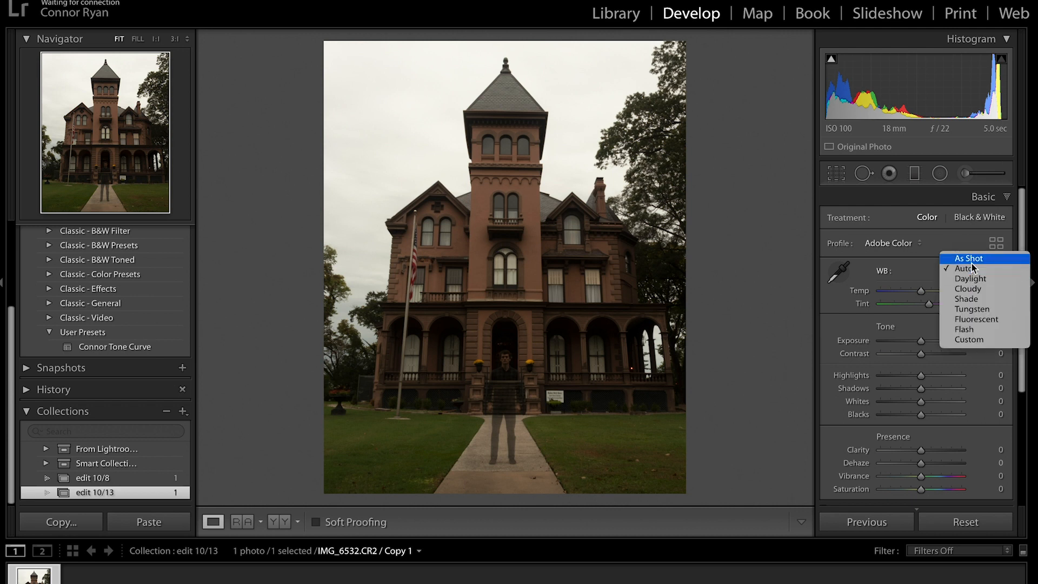
left_click(971, 263)
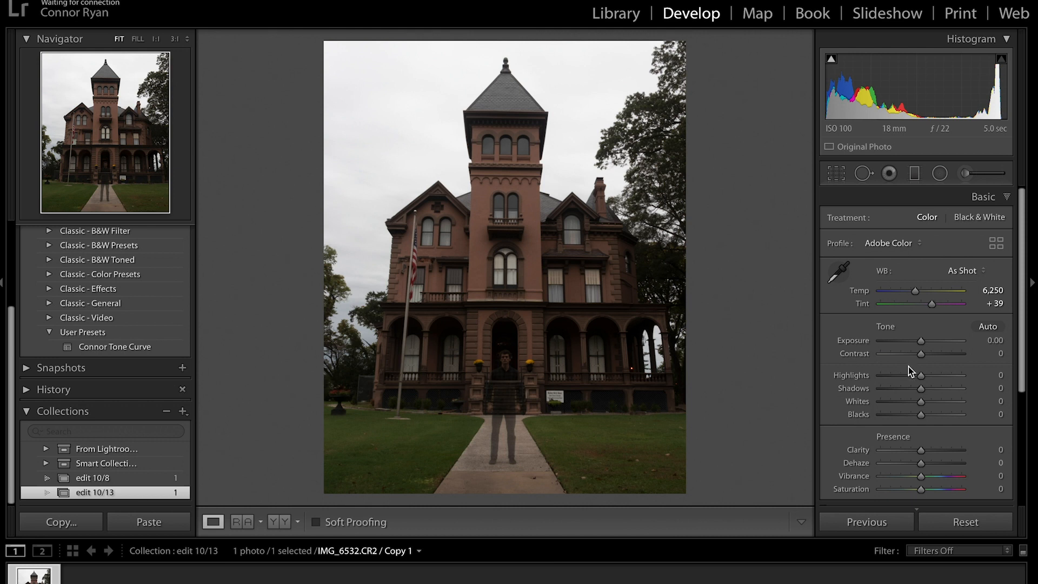
scroll(908, 367, "down", 1)
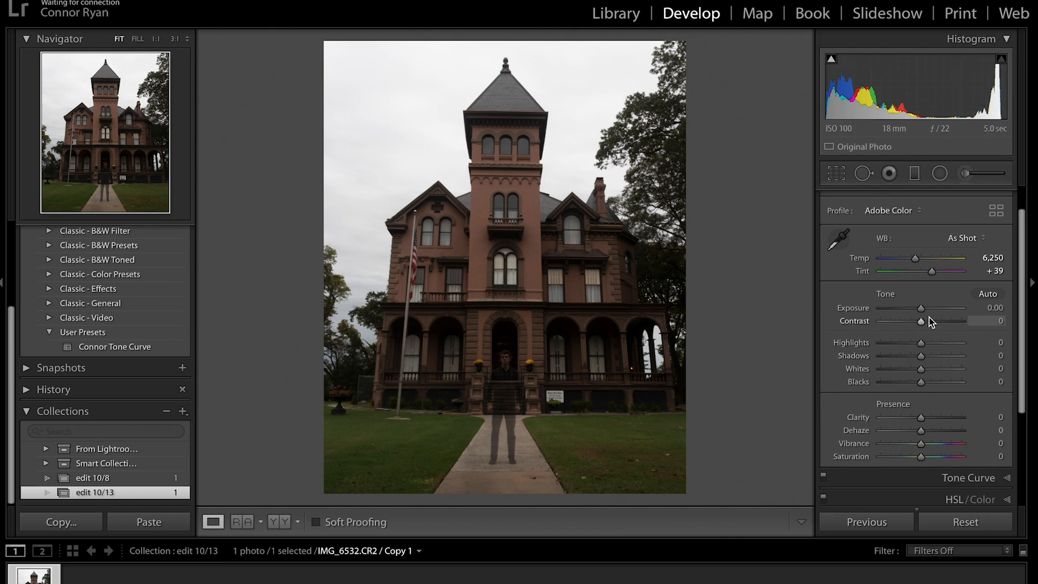
left_click_drag(921, 321, 927, 322)
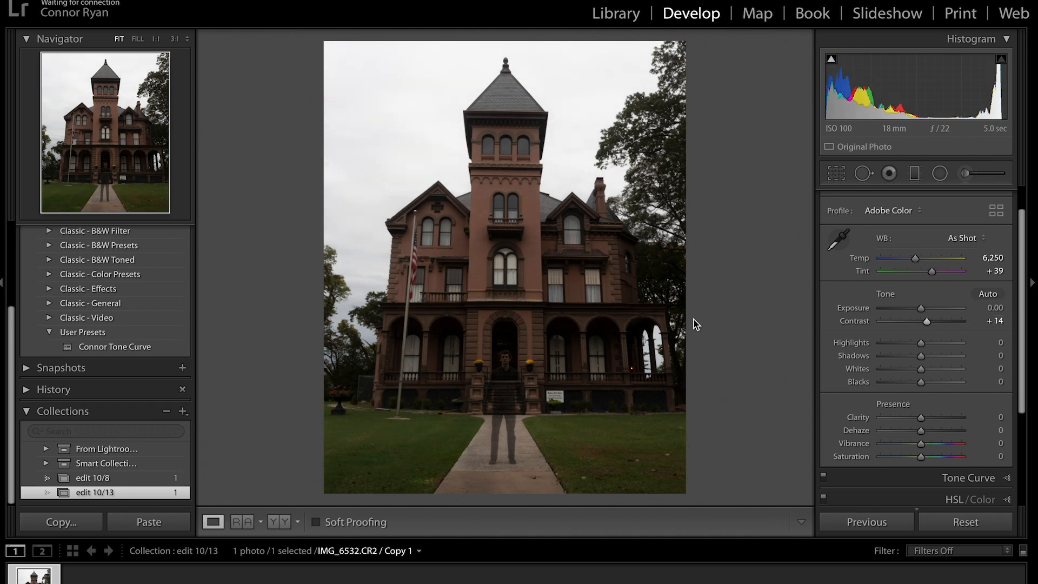
left_click_drag(920, 343, 895, 343)
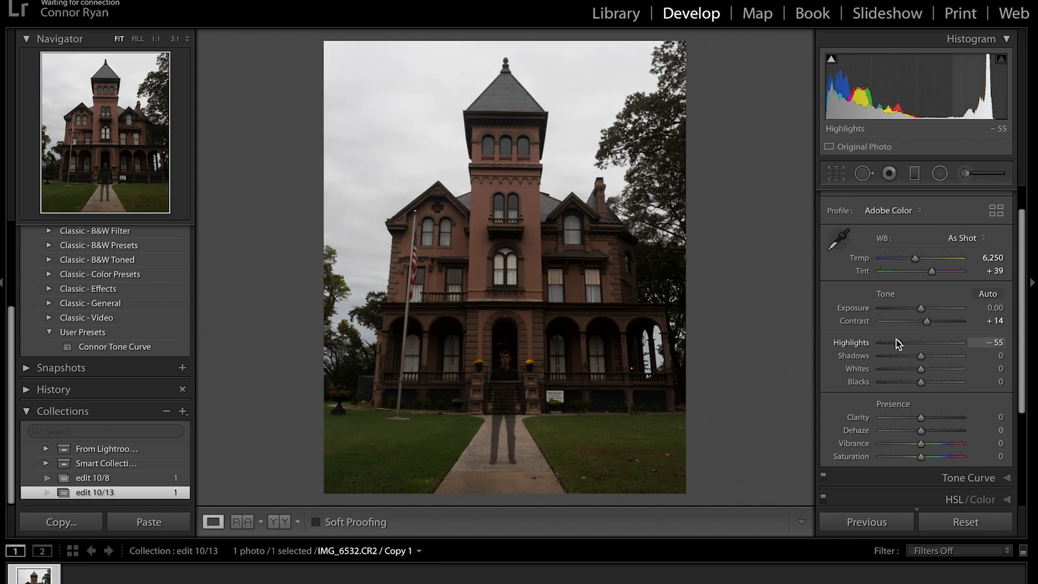
mouse_move(921, 368)
left_mouse_down()
mouse_move(931, 377)
mouse_move(916, 381)
left_mouse_up()
Add Clarity +16 and Vibrance +14 in the Basic panel.
scroll(916, 381, "down", 1)
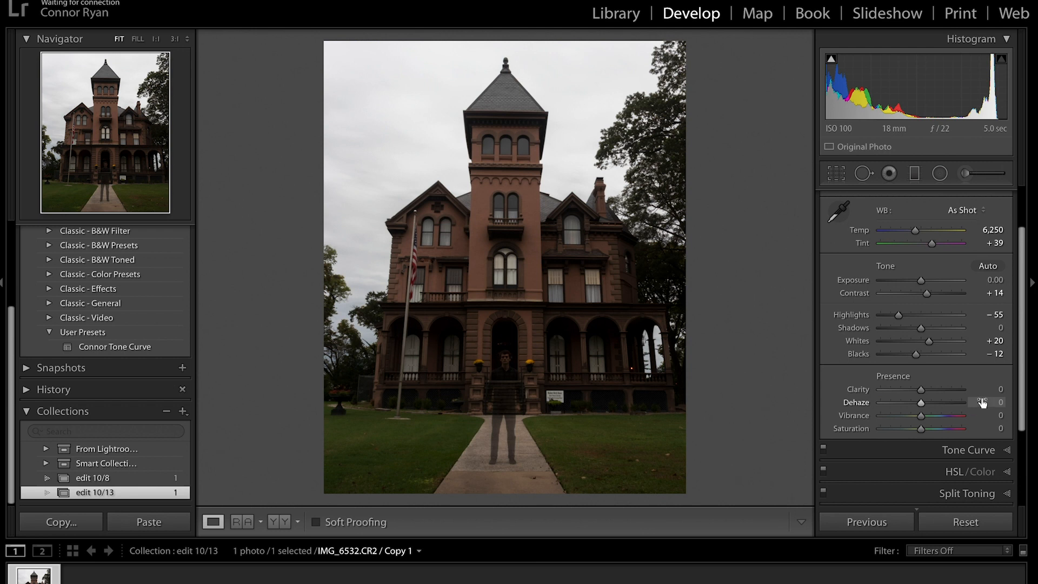
left_click_drag(920, 389, 928, 395)
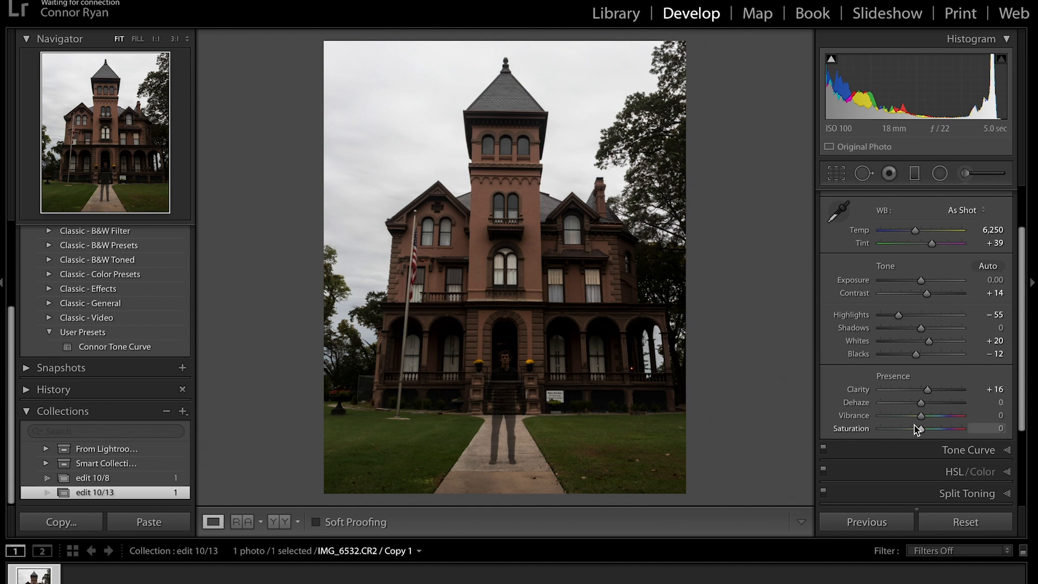
mouse_move(920, 417)
left_mouse_down()
mouse_move(928, 425)
mouse_move(918, 430)
left_mouse_up()
scroll(906, 250, "up", 1)
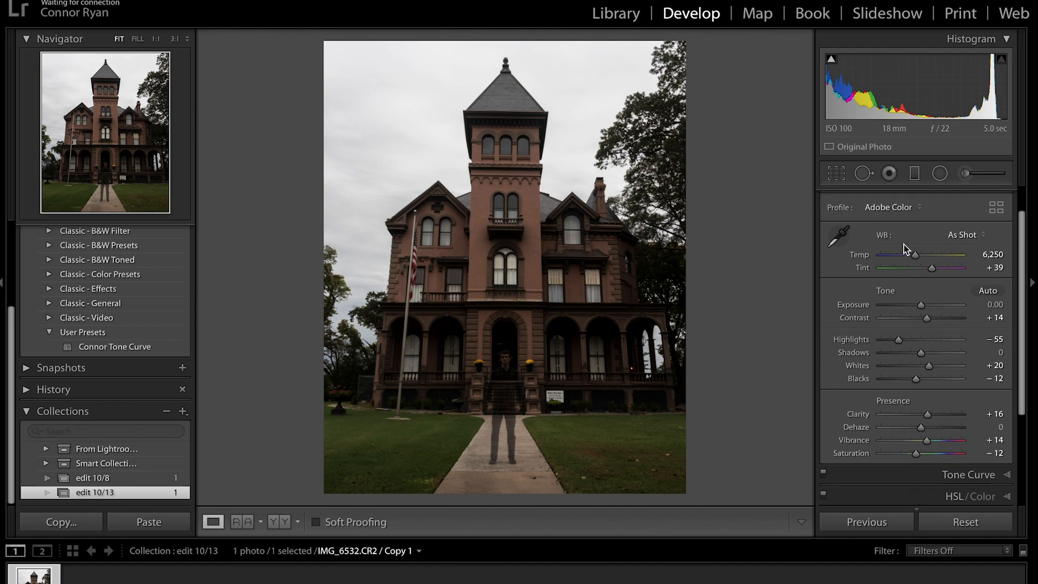
scroll(907, 250, "up", 2)
Apply the saved tone curve preset, then set Highlights +100 and Lights +57.
left_click(984, 197)
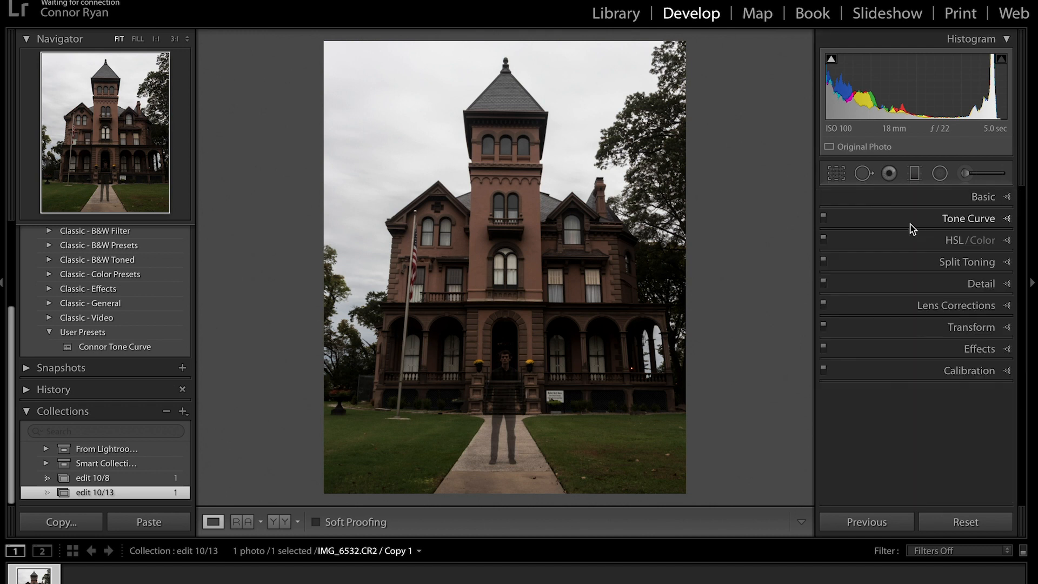
left_click(910, 220)
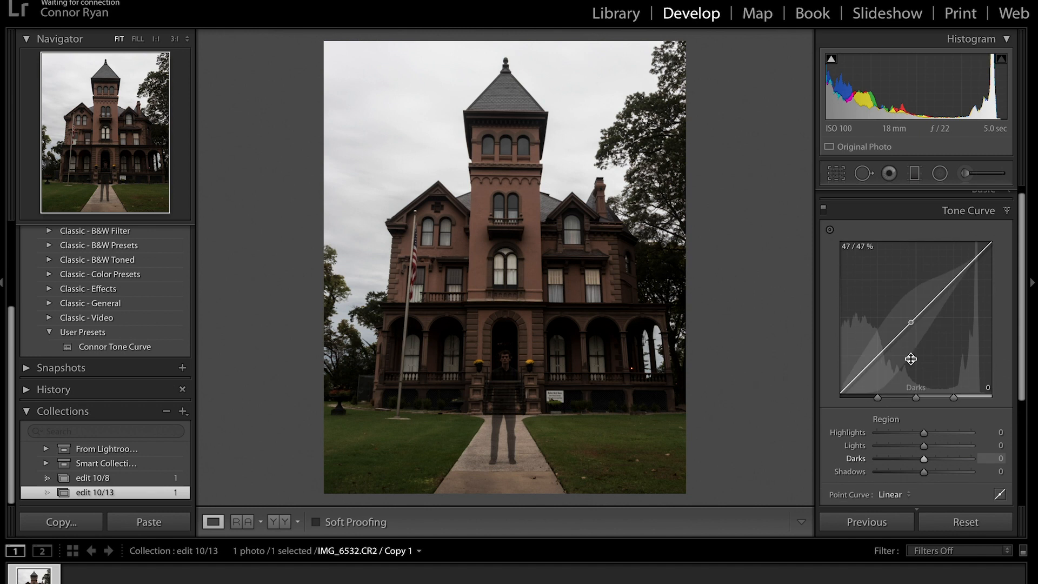
left_click(999, 493)
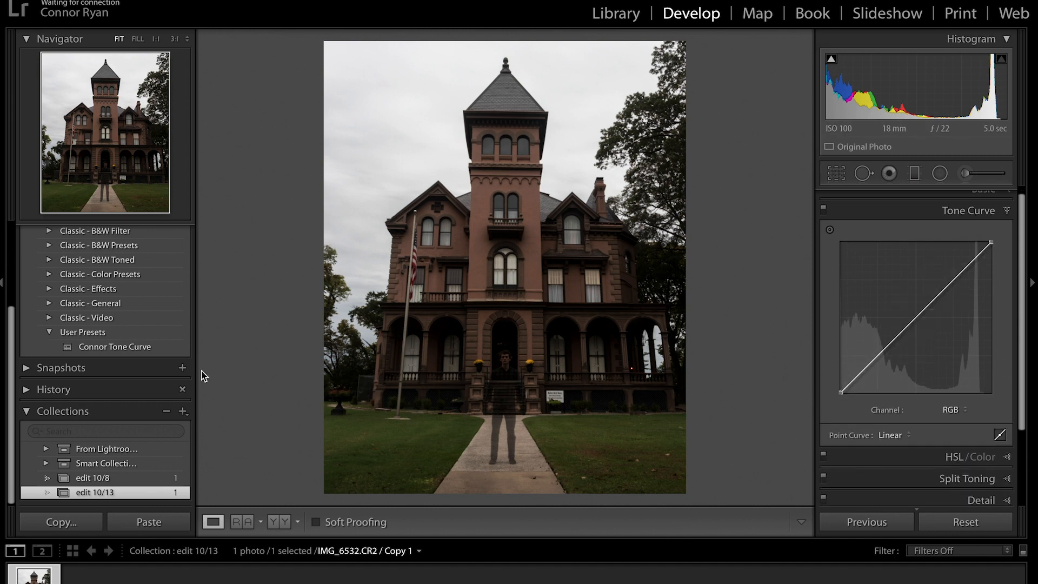
left_click(106, 350)
left_click(107, 350)
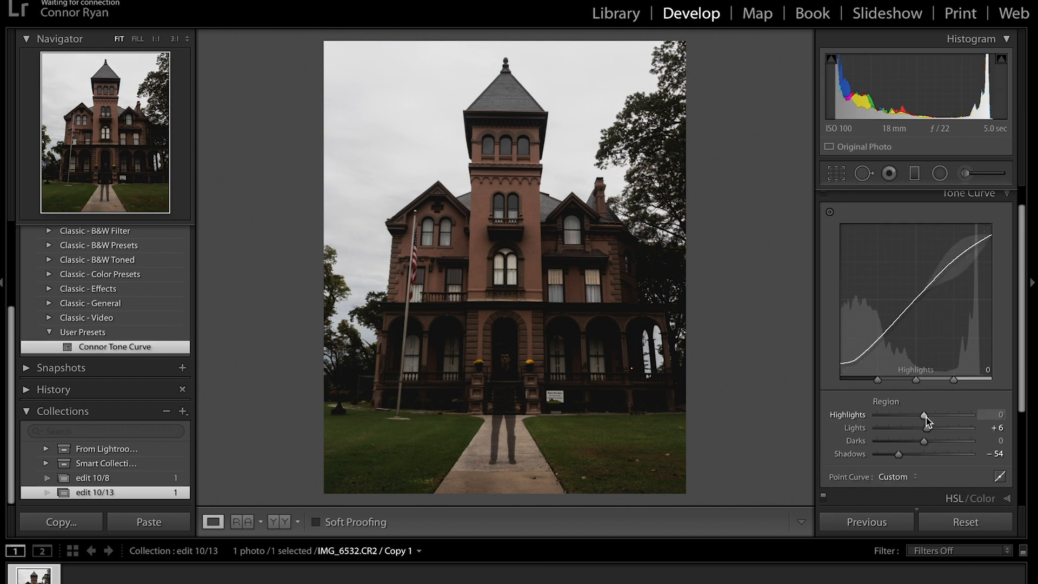
left_click_drag(926, 417, 972, 418)
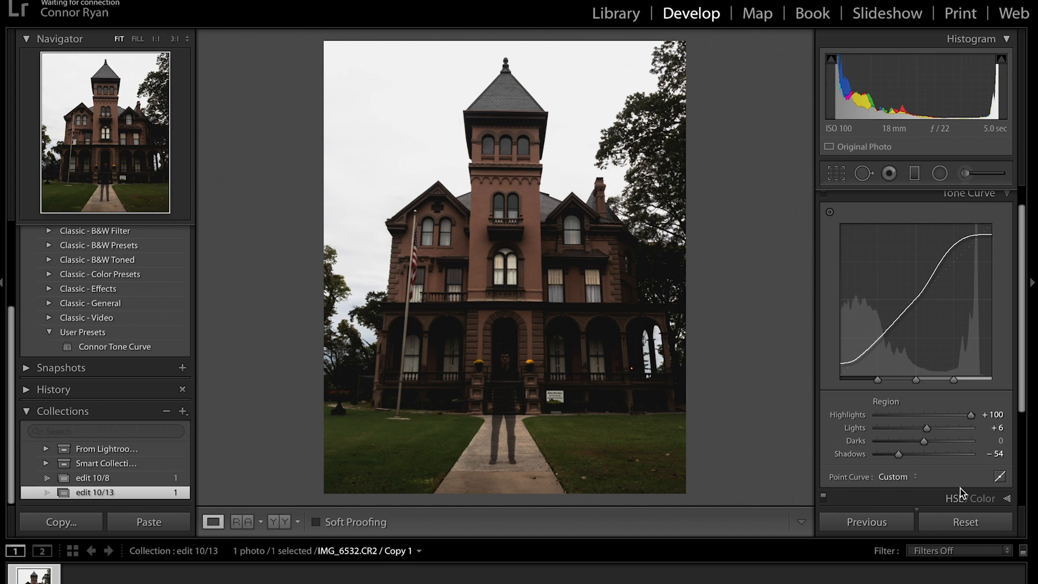
left_click_drag(933, 430, 953, 430)
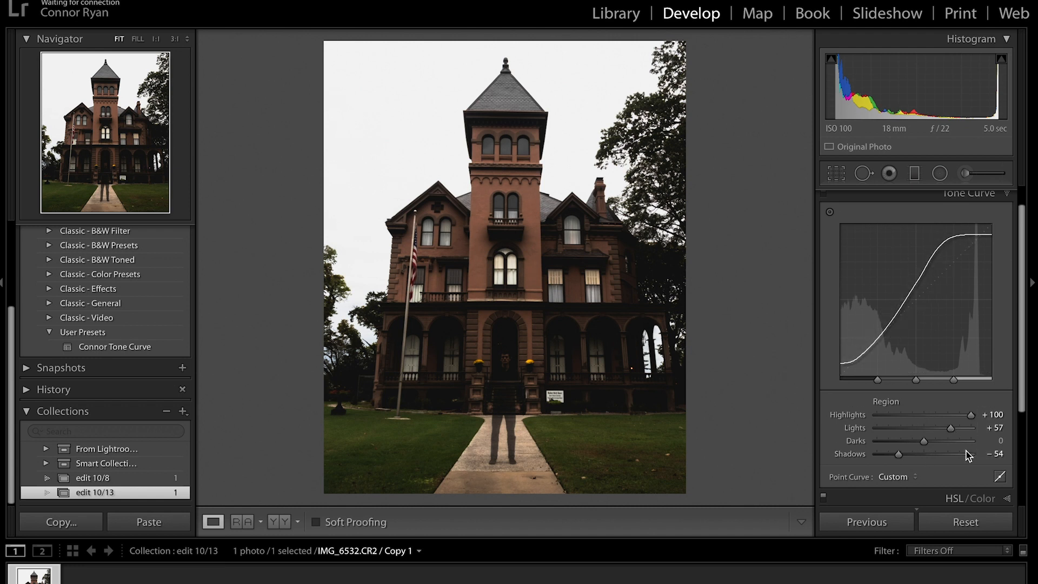
scroll(965, 451, "up", 2)
left_click(963, 218)
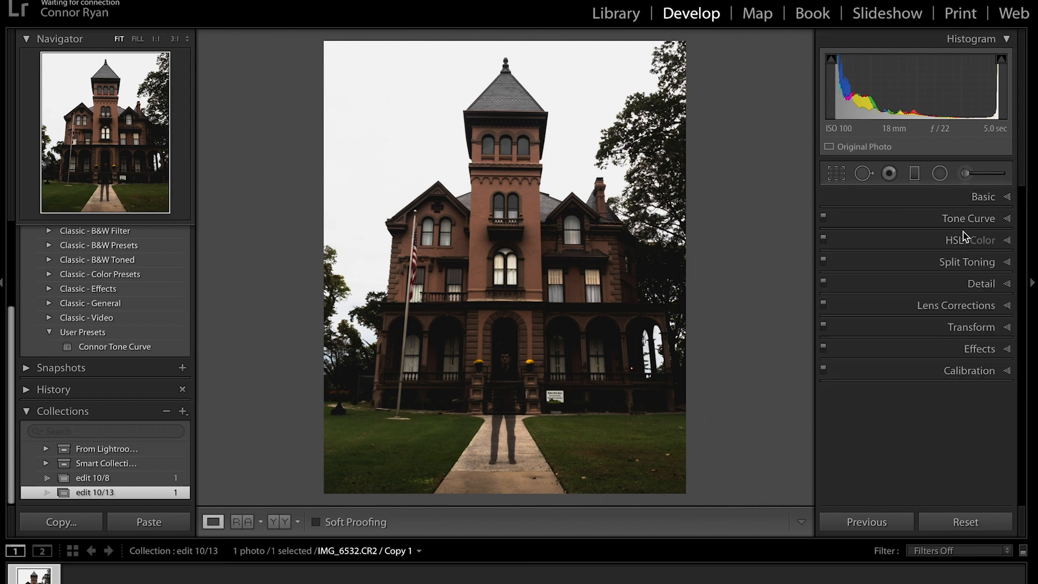
Set HSL hues to Red −11, Orange −5, Yellow −35 and Green −100.
left_click(951, 240)
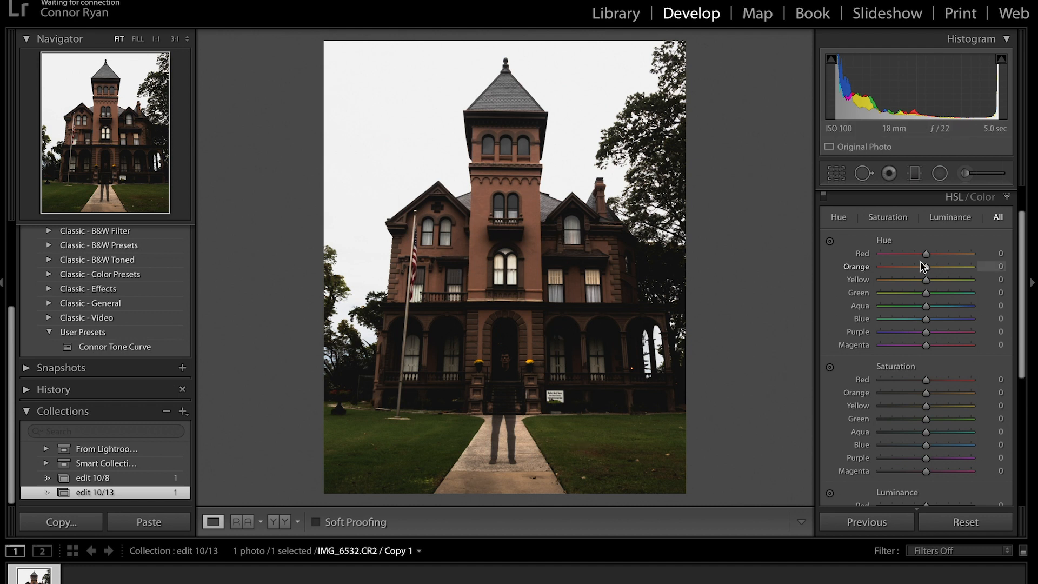
left_click_drag(927, 260, 922, 261)
left_click_drag(929, 272, 910, 279)
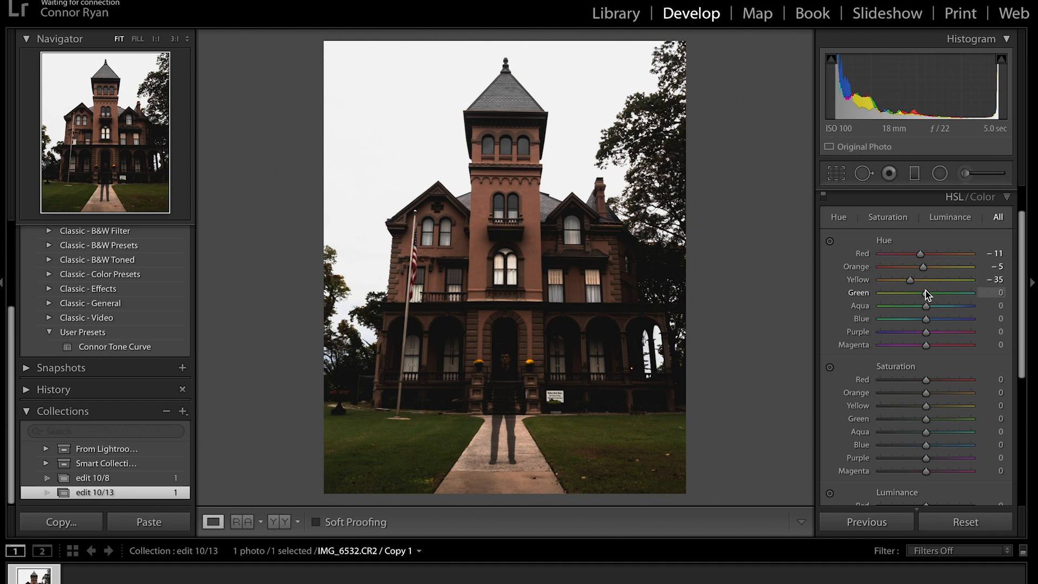
left_click_drag(926, 293, 826, 297)
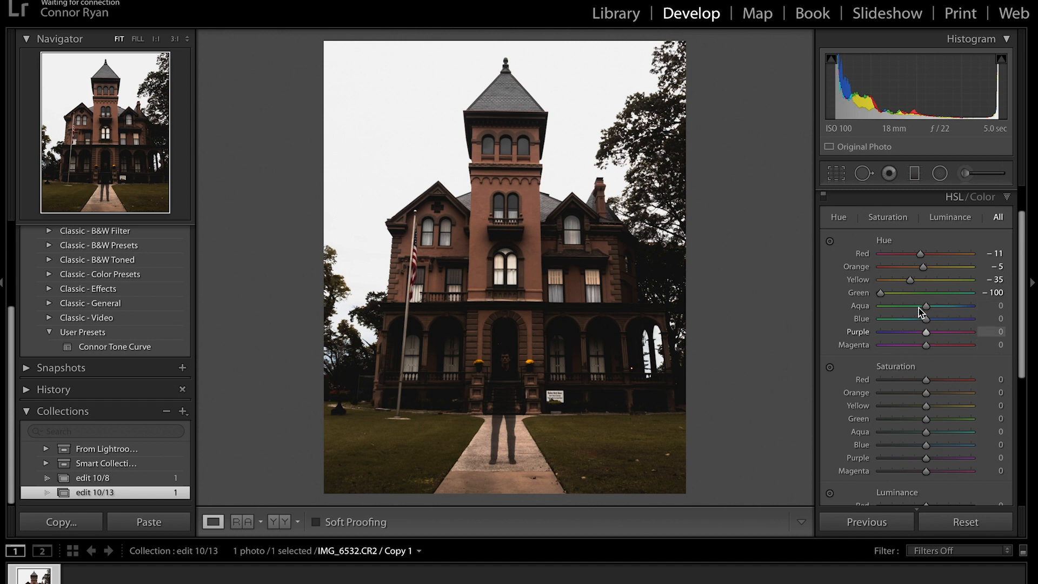
Set HSL saturation to Orange +36, Yellow −12, Green −100 and Blue −100.
scroll(958, 325, "down", 2)
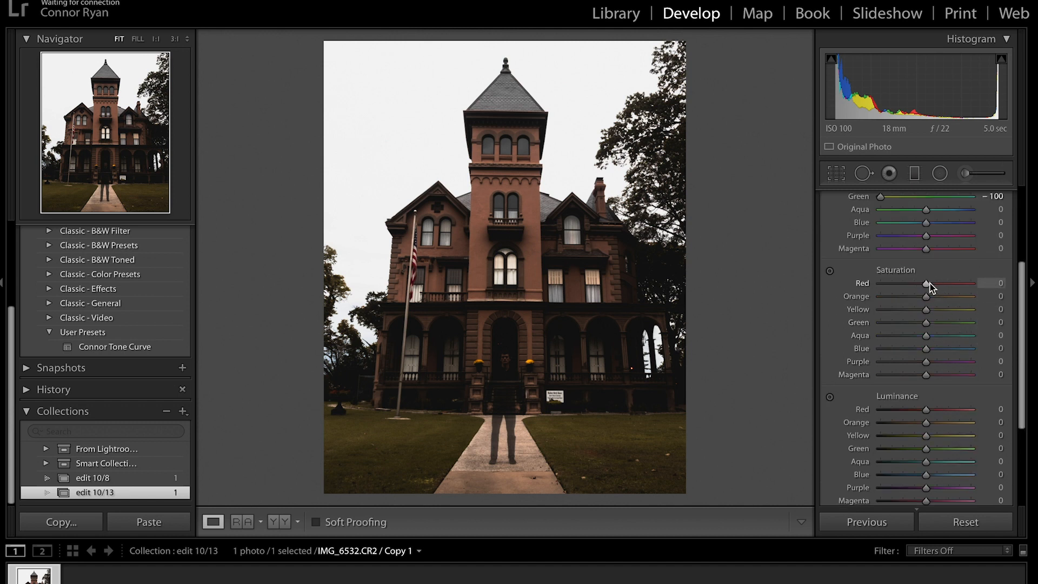
mouse_move(927, 287)
left_mouse_down()
mouse_move(927, 300)
mouse_move(942, 297)
left_mouse_up()
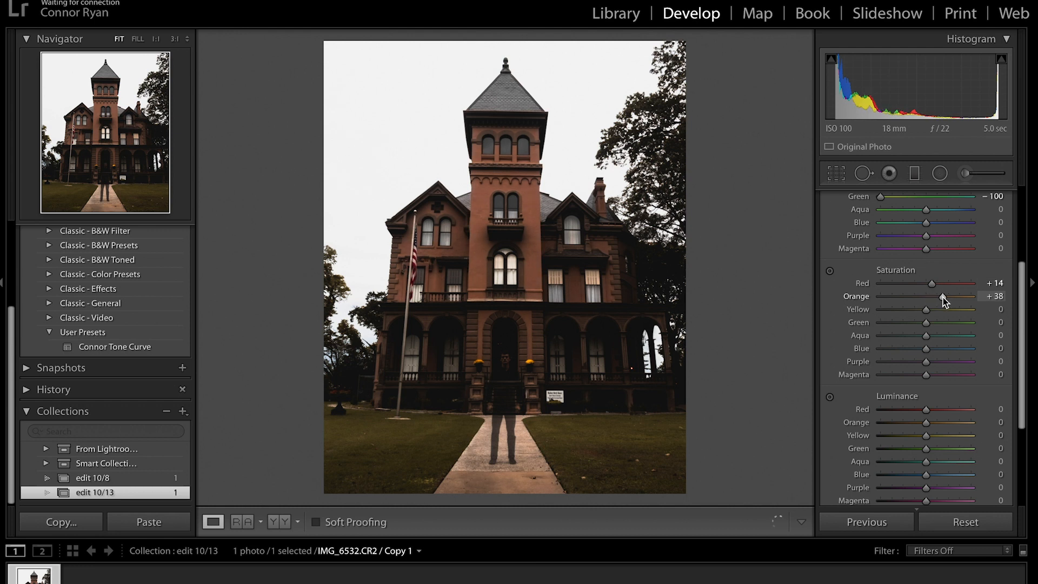
left_click_drag(925, 311, 922, 311)
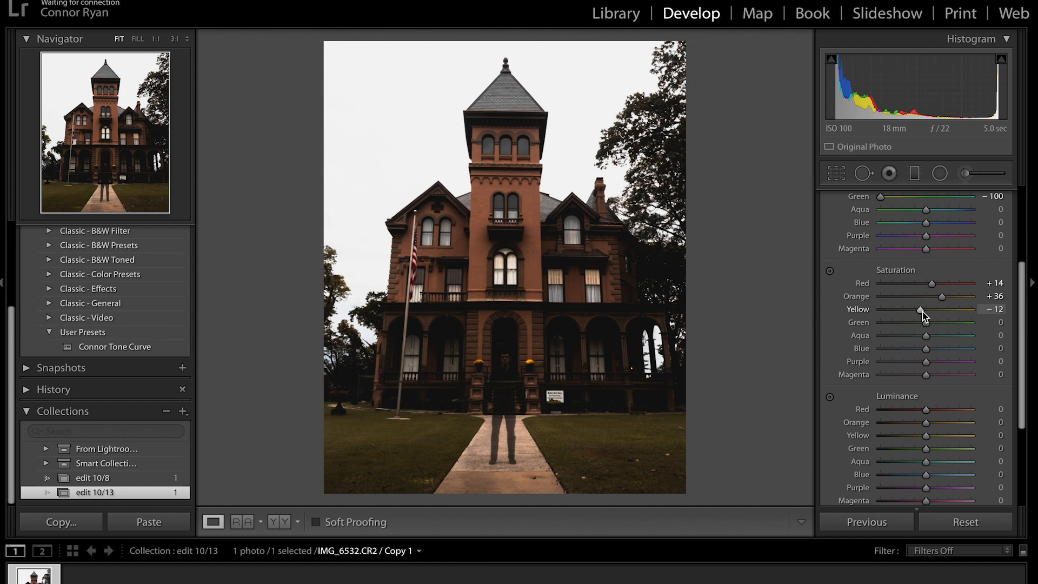
left_click_drag(925, 322, 829, 316)
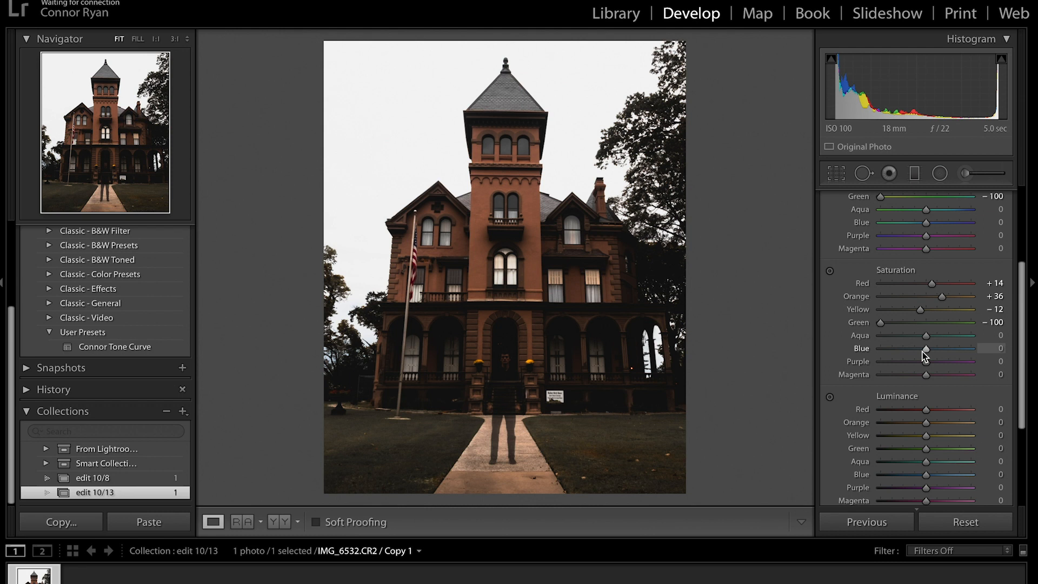
left_click_drag(928, 352, 830, 342)
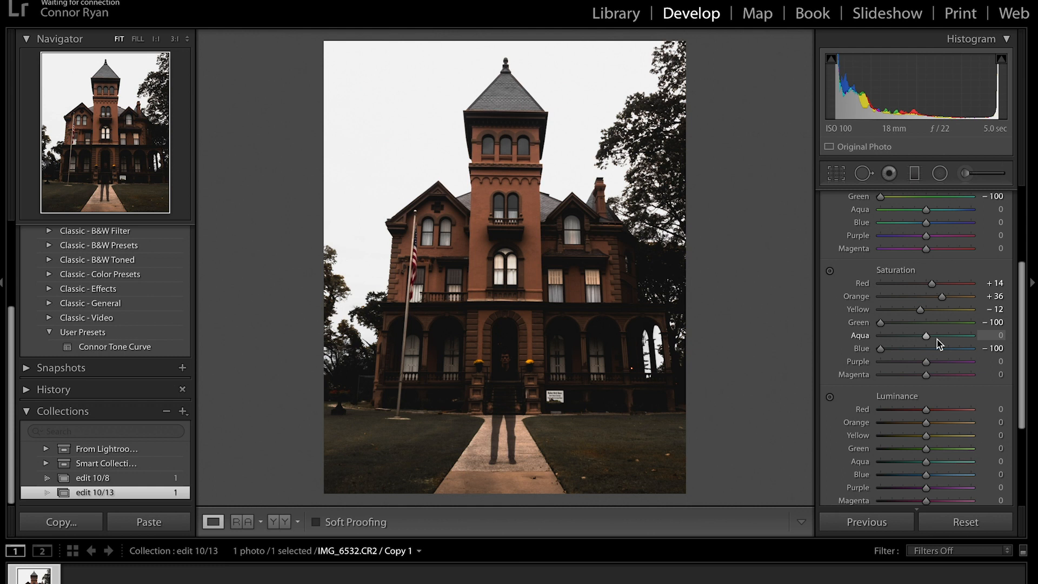
Set HSL luminance to Orange +4, Yellow +12, Green +53 and Blue −90.
scroll(936, 339, "down", 3)
scroll(936, 339, "up", 1)
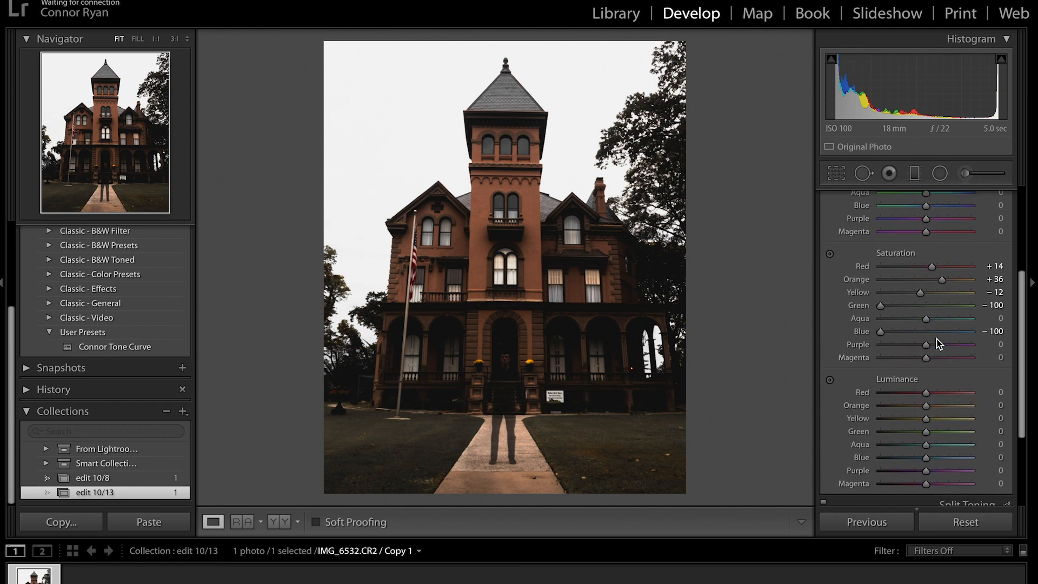
scroll(938, 343, "down", 1)
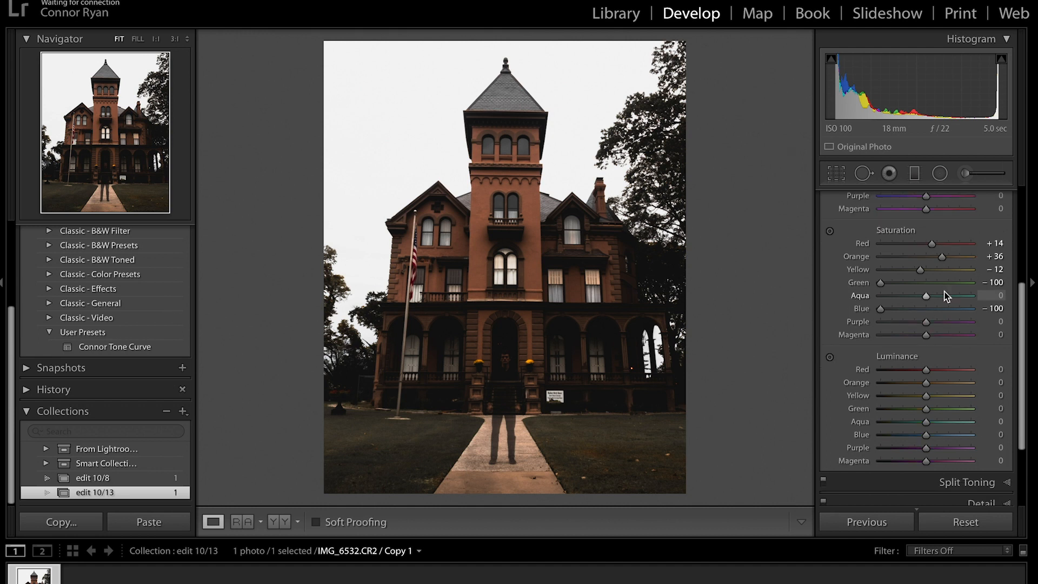
scroll(946, 295, "down", 2)
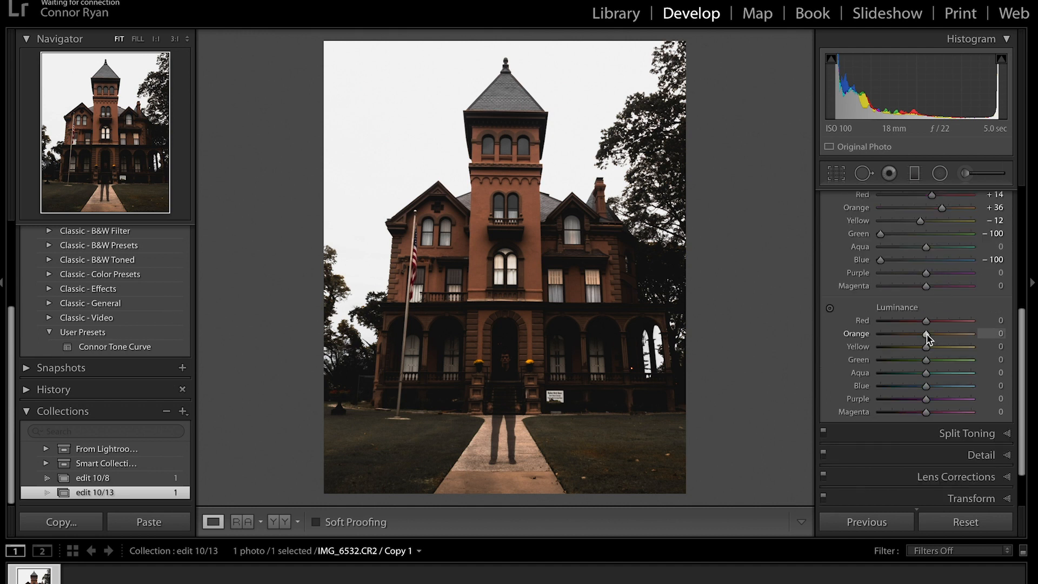
left_click_drag(928, 335, 932, 355)
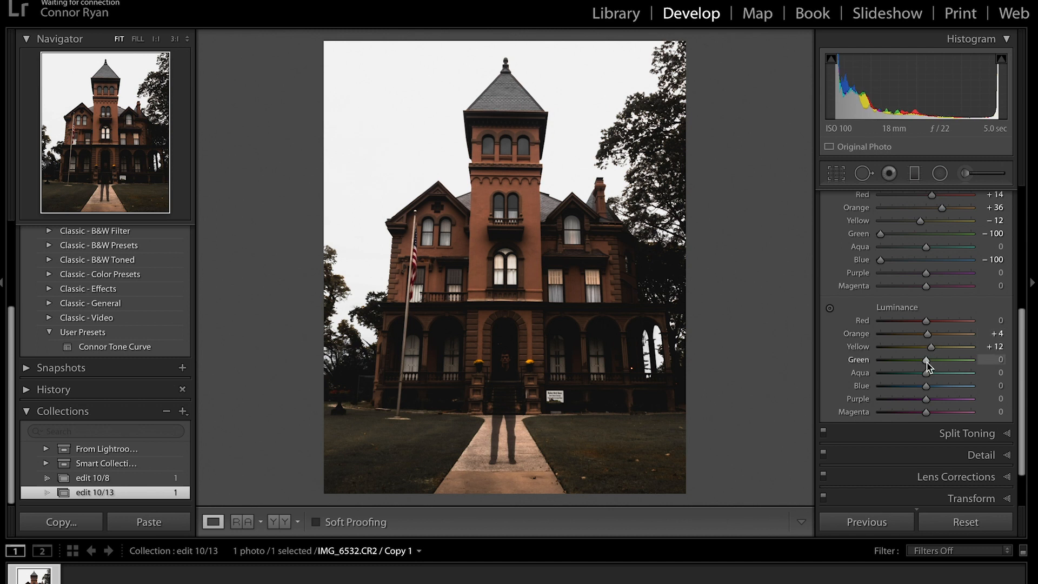
left_click_drag(926, 361, 950, 365)
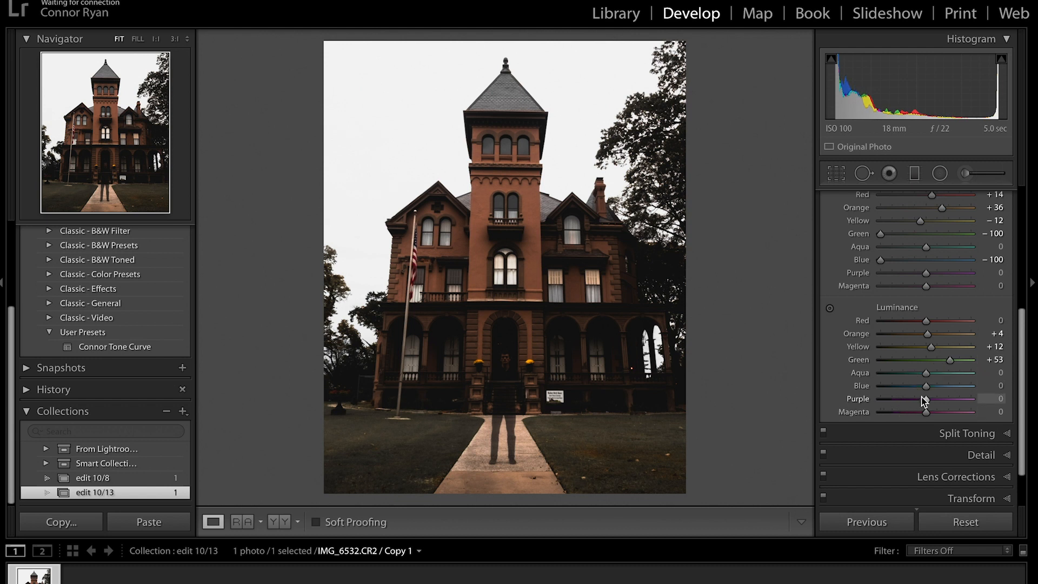
left_click_drag(926, 387, 884, 388)
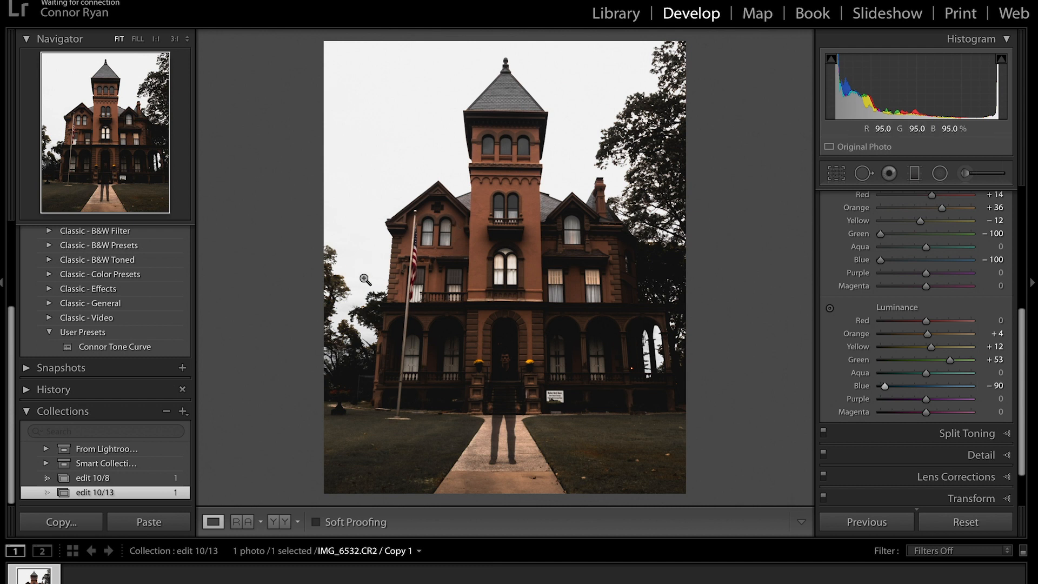
scroll(952, 333, "up", 10)
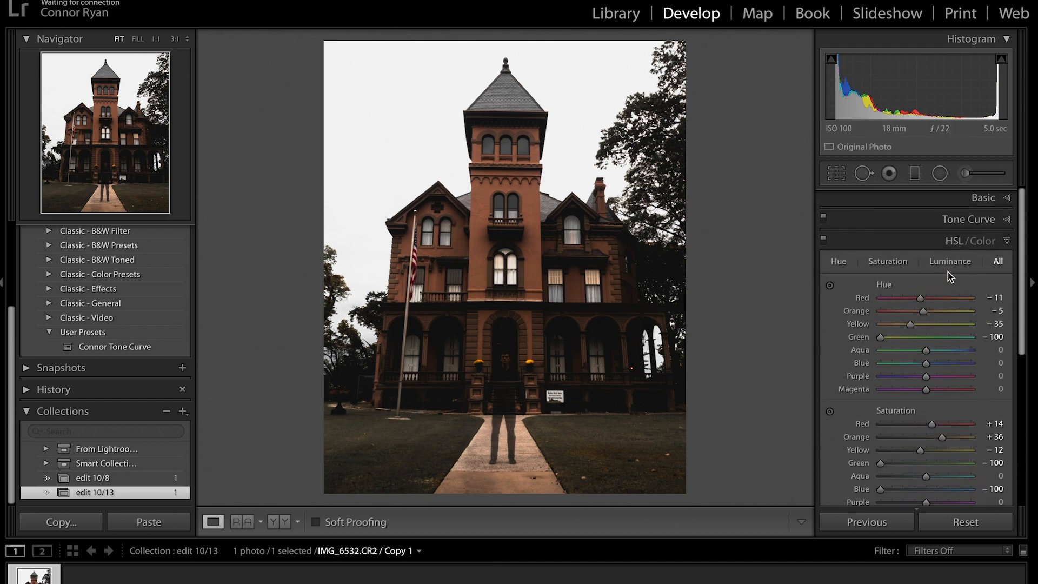
Set Split Toning Highlights to Hue 236 and Saturation 10.
left_click(944, 239)
left_click(952, 265)
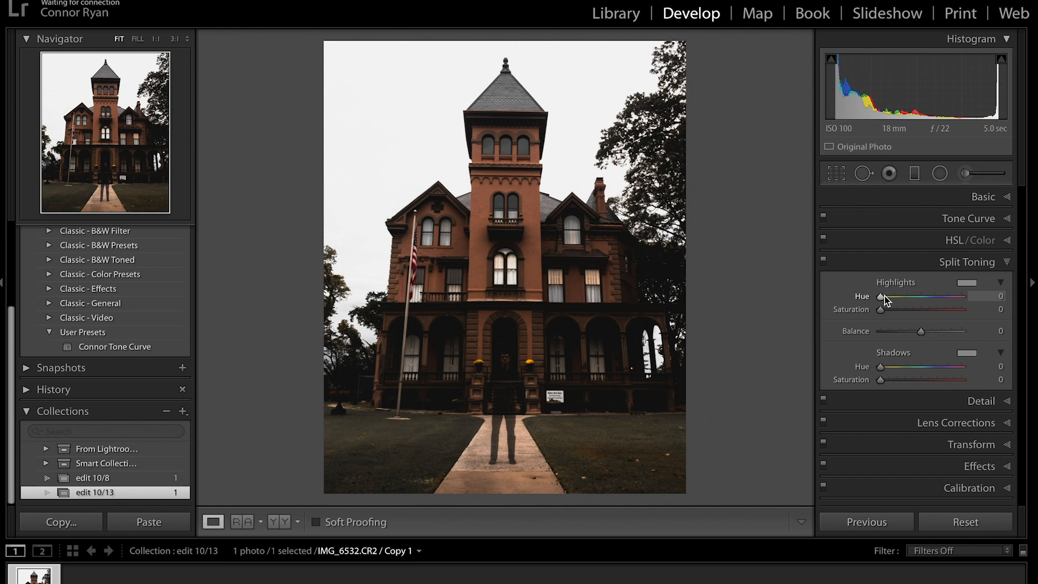
left_click_drag(884, 296, 889, 299)
left_click_drag(920, 304, 935, 300)
mouse_move(940, 300)
left_mouse_down()
mouse_move(920, 300)
mouse_move(937, 301)
left_mouse_up()
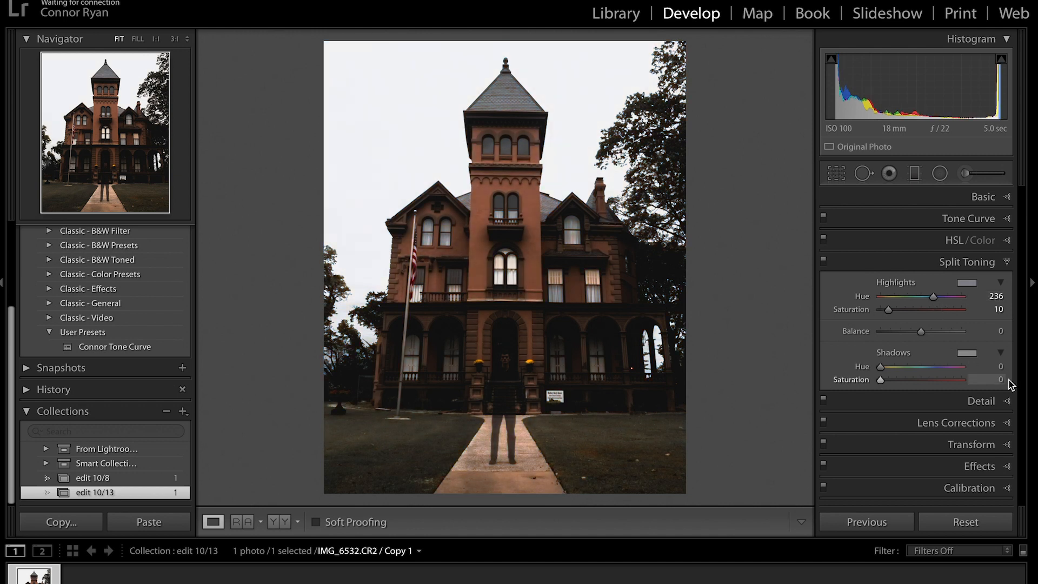
left_click(1000, 366)
type("236")
left_click_drag(880, 379, 889, 381)
left_click(983, 197)
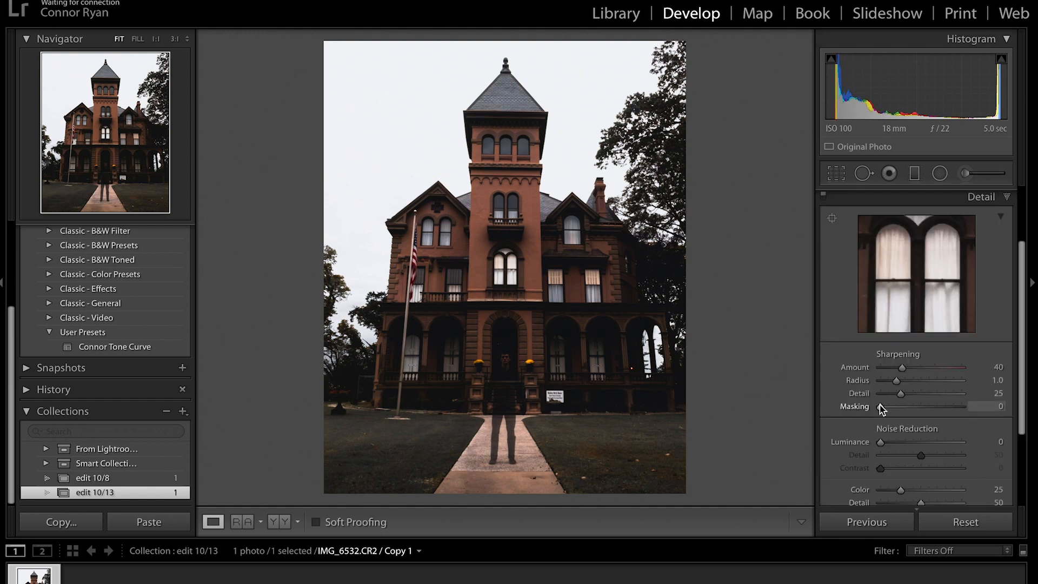
Set sharpening Amount 46 with Masking 64, and Luminance noise reduction to 8.
left_click_drag(881, 409, 934, 409)
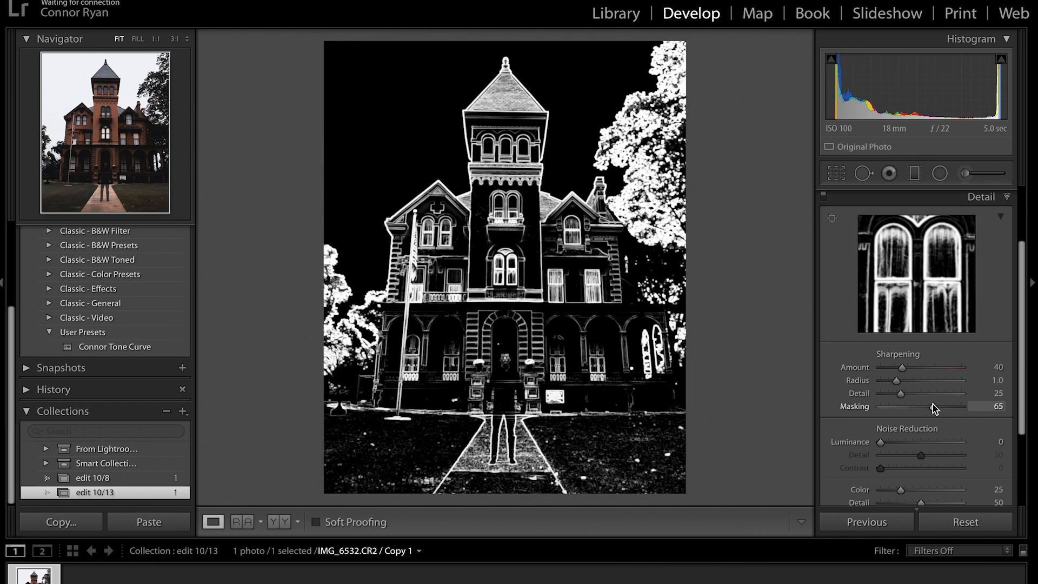
left_click_drag(934, 409, 933, 406)
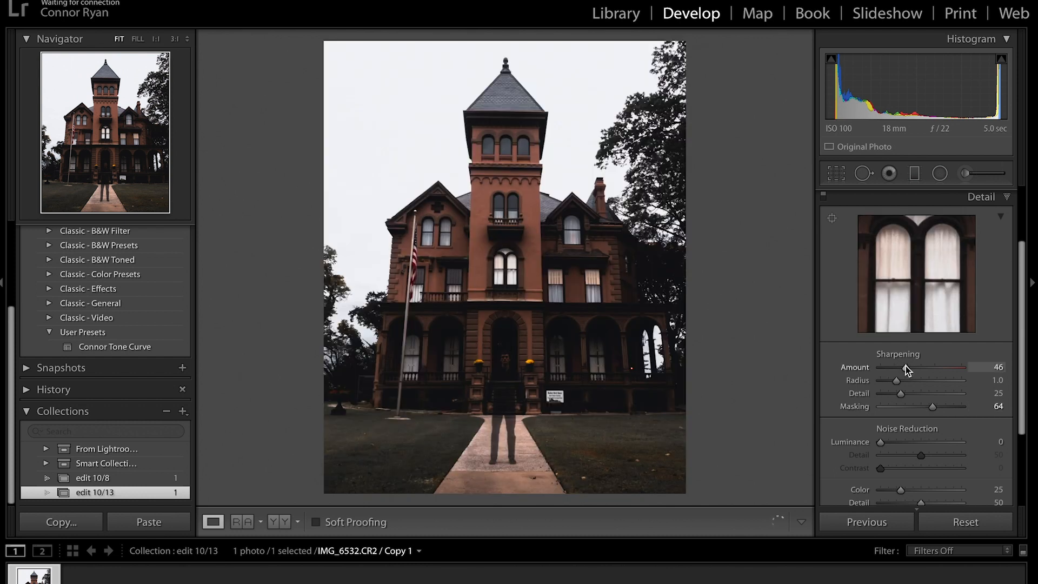
scroll(906, 367, "down", 1)
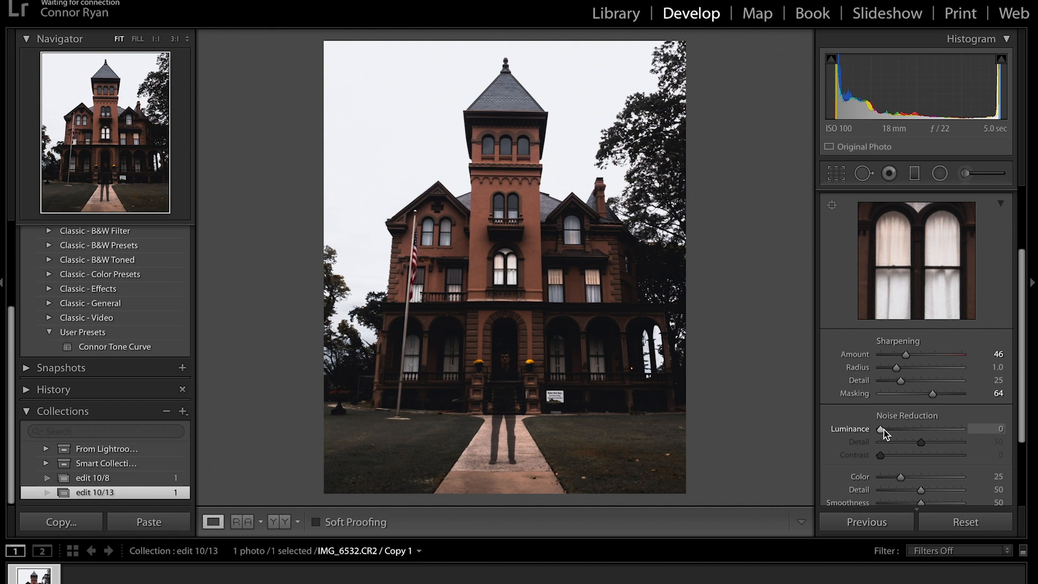
left_click_drag(882, 429, 882, 429)
scroll(890, 432, "down", 3)
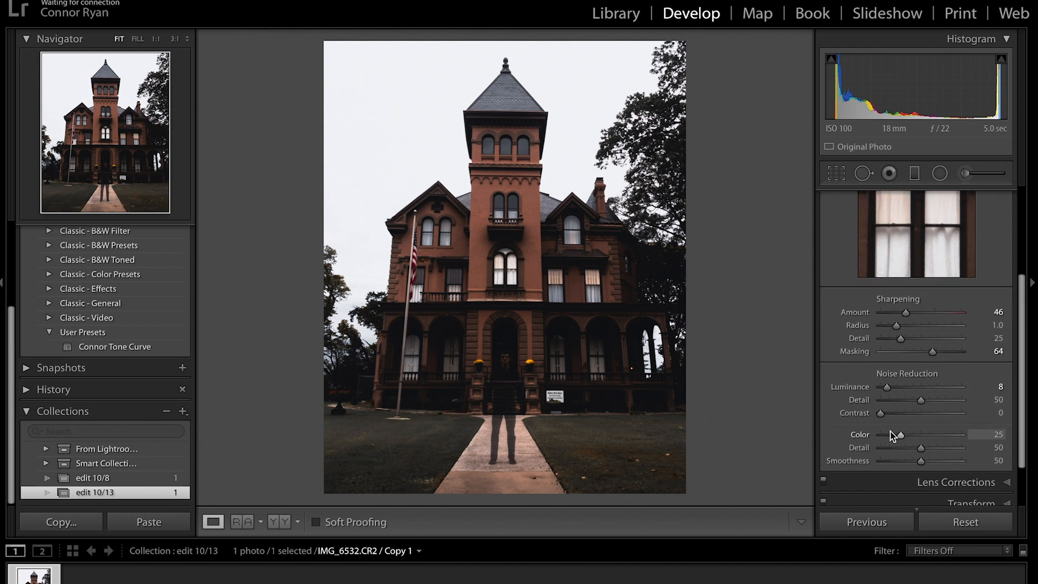
scroll(890, 432, "up", 1)
scroll(890, 431, "up", 9)
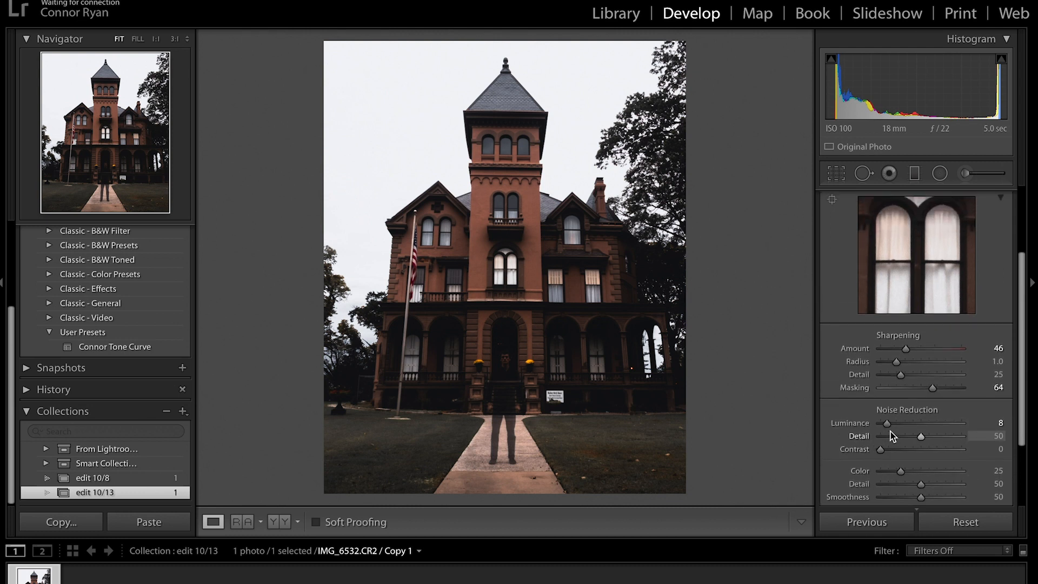
left_click(989, 286)
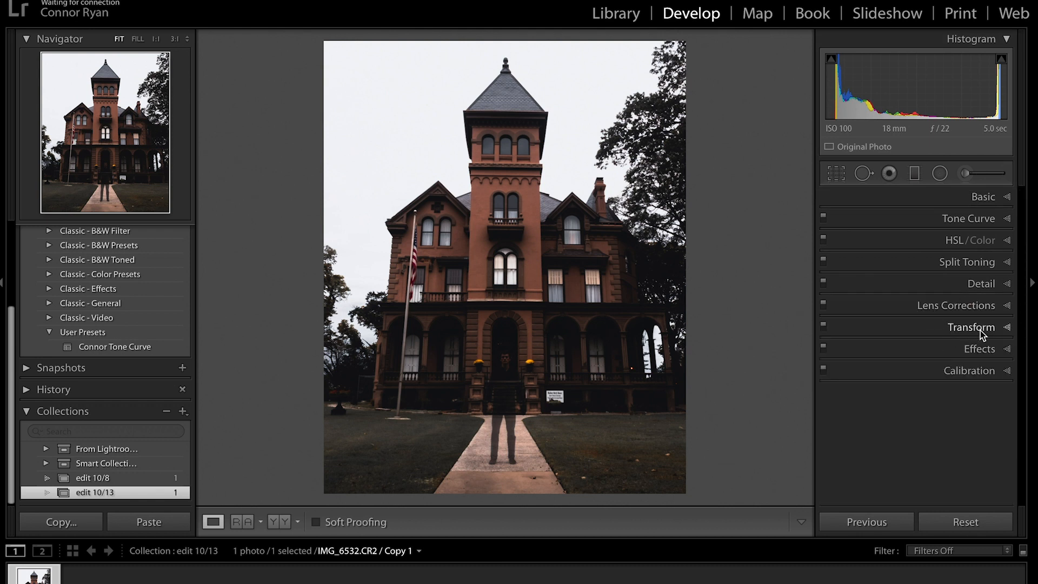
Set Post-Crop Vignetting to Amount −9 and Feather 88.
left_click(949, 346)
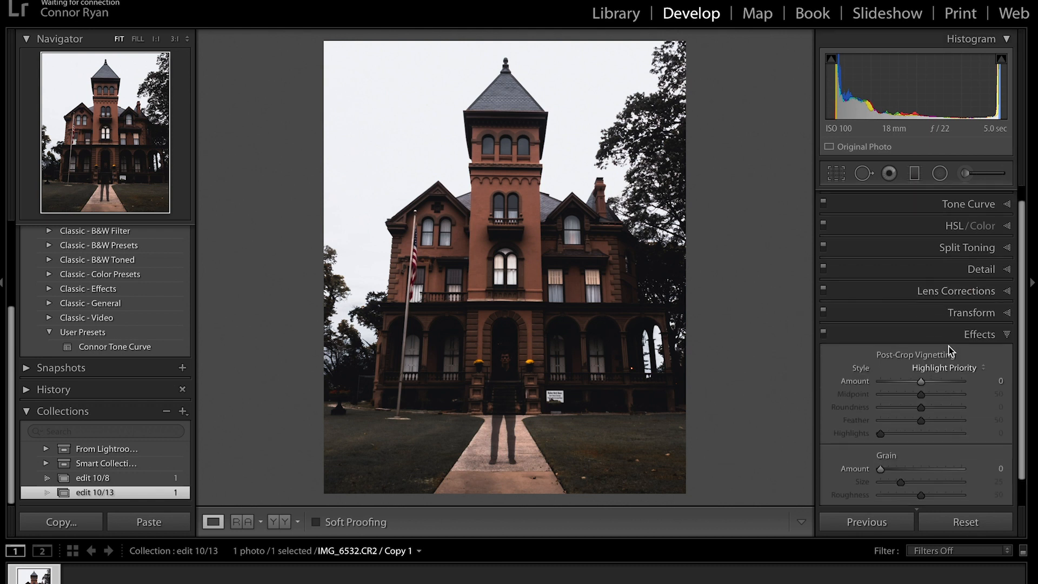
left_click_drag(923, 386, 919, 385)
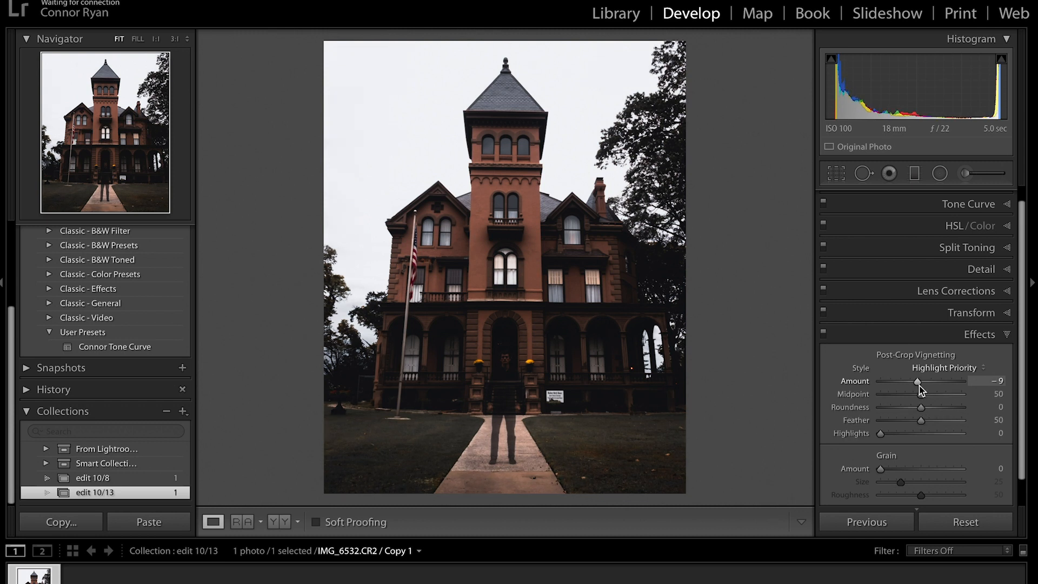
left_click_drag(921, 420, 951, 423)
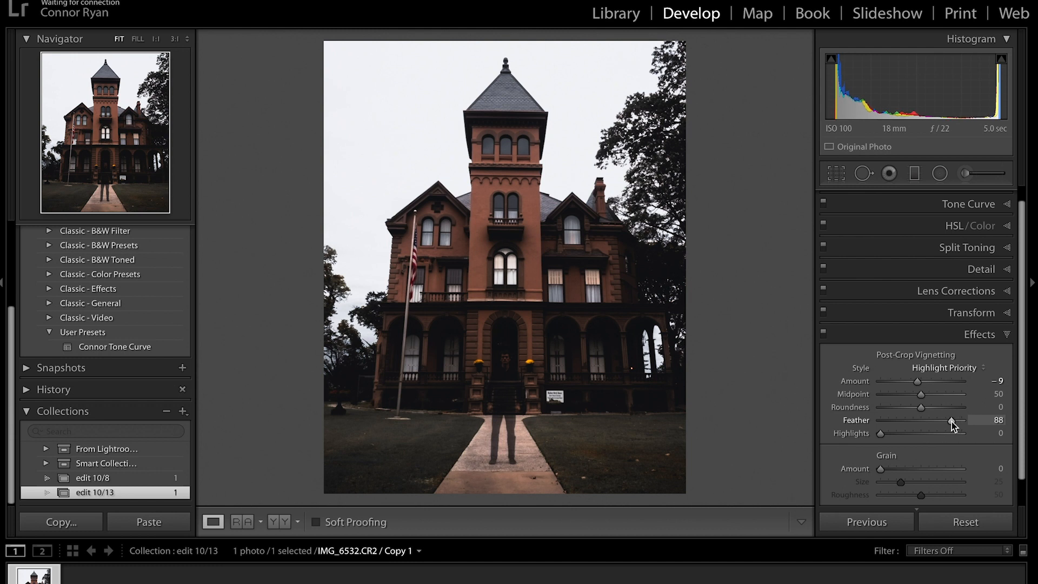
left_click(966, 336)
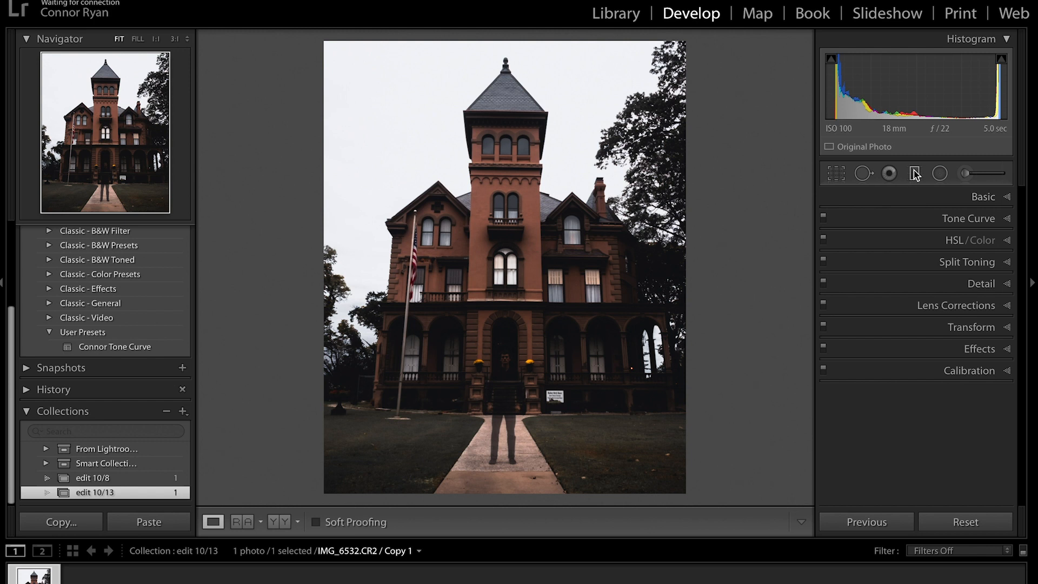
Lay Exposure −0.81 graduated filters rising from the lower-right and lower-left corners.
left_click(913, 172)
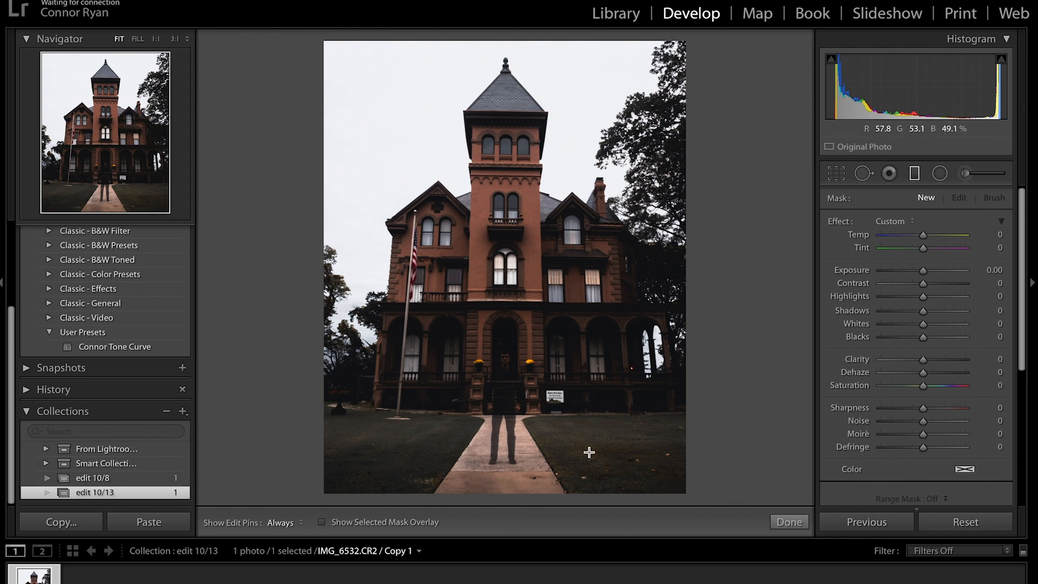
left_click_drag(924, 271, 911, 314)
left_click_drag(703, 504, 637, 413)
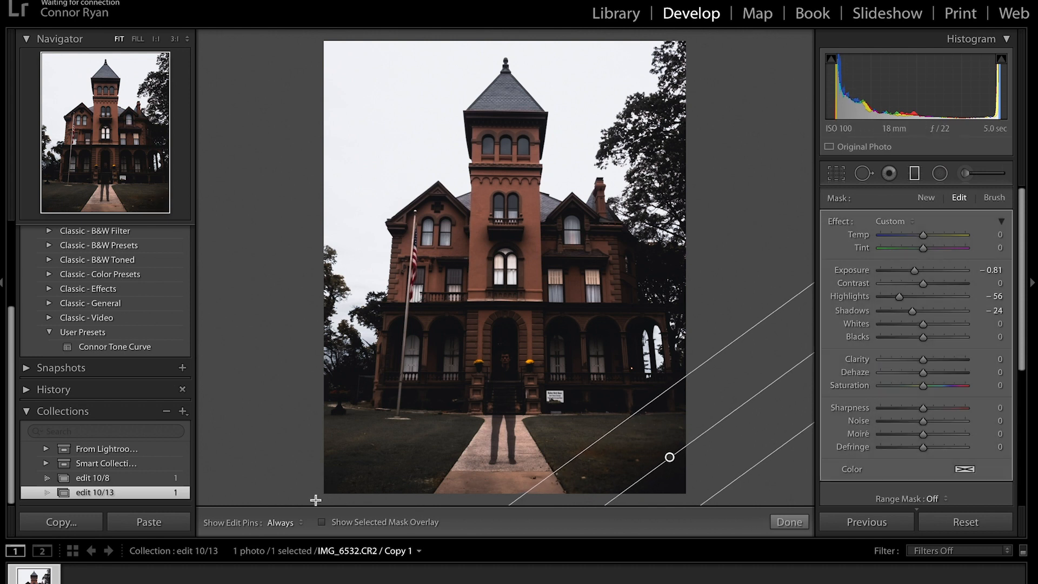
left_click_drag(380, 464, 387, 406)
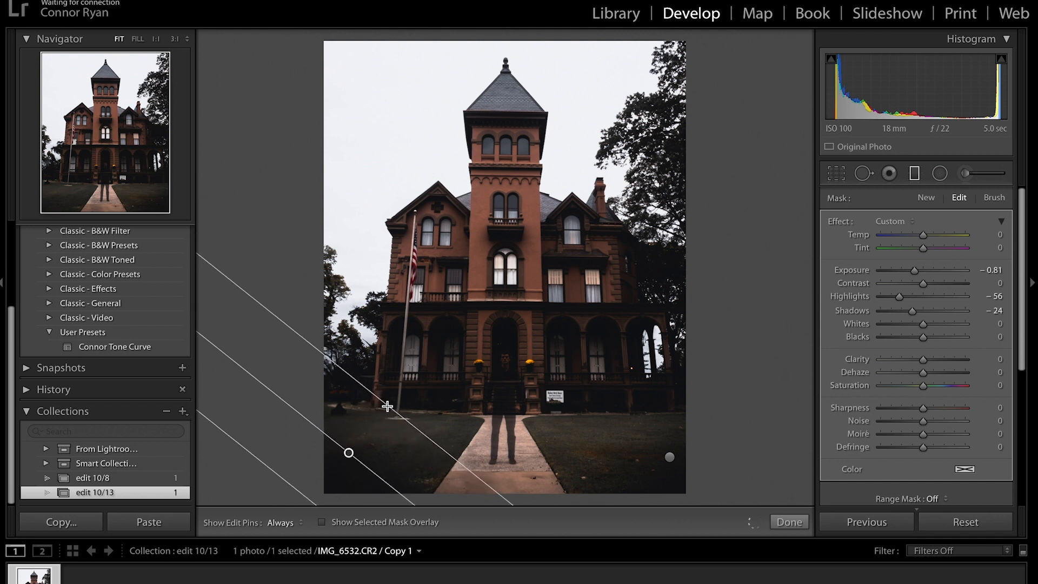
Switch the lower-right gradient's mask brush to Erase and toggle the filter pins with H.
left_click(669, 457)
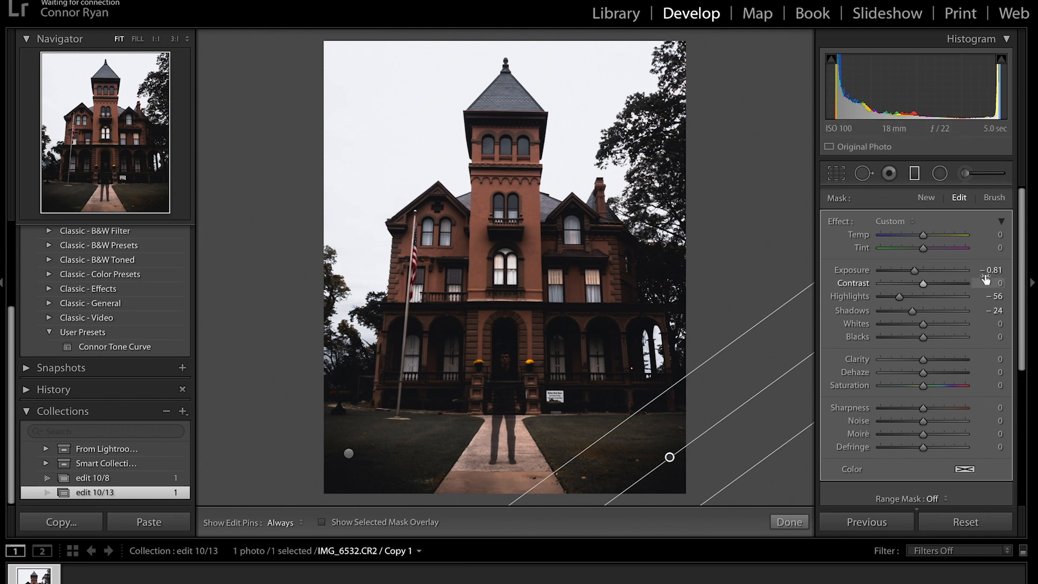
left_click(995, 198)
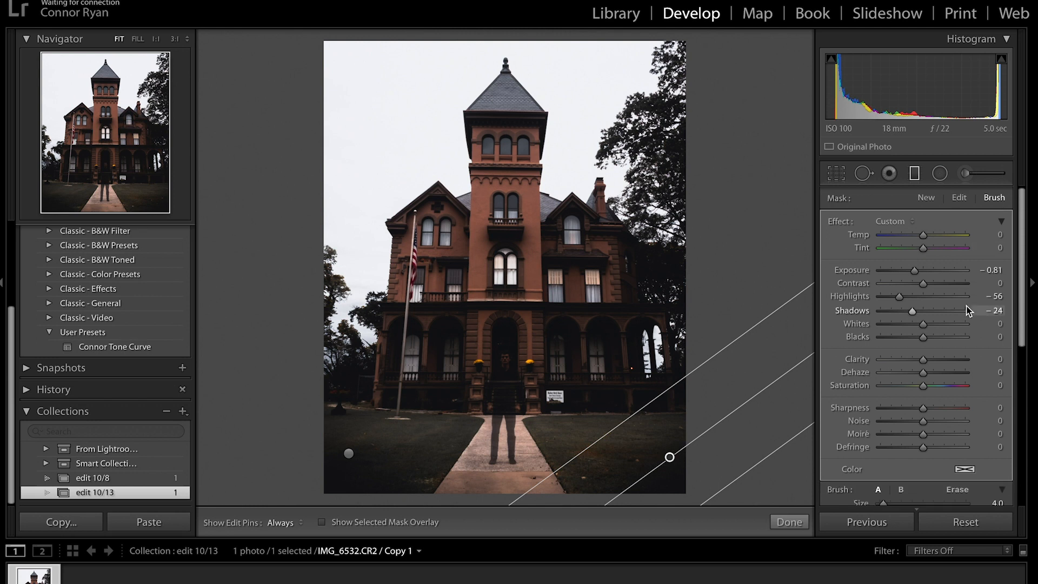
scroll(981, 311, "down", 3)
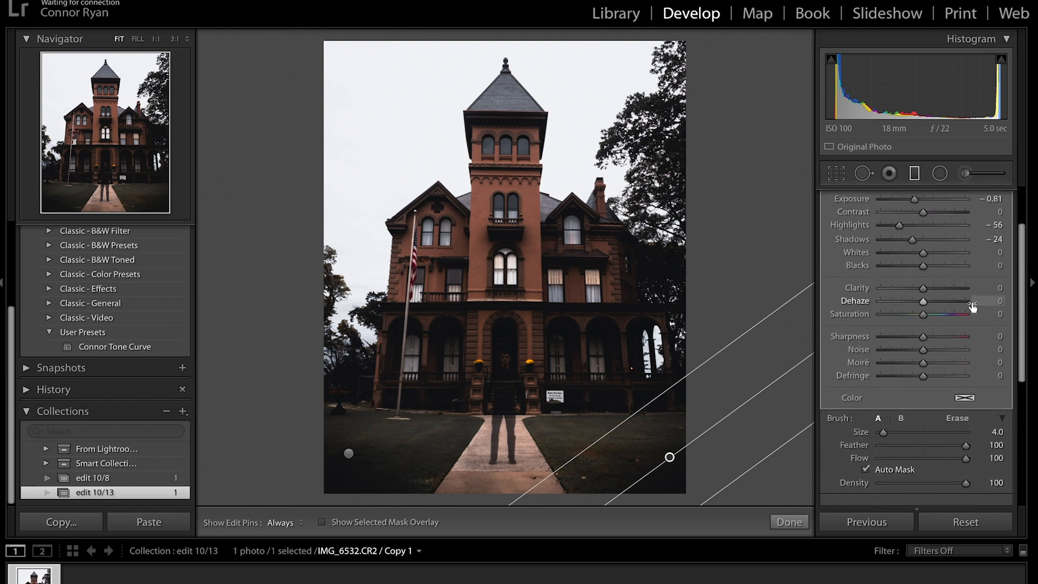
left_click(961, 418)
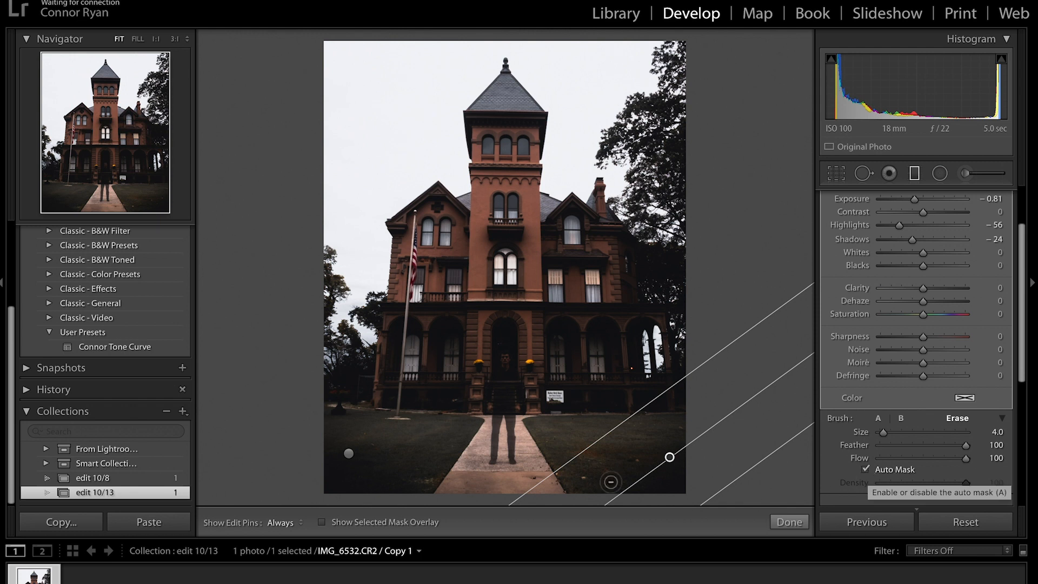
key("h")
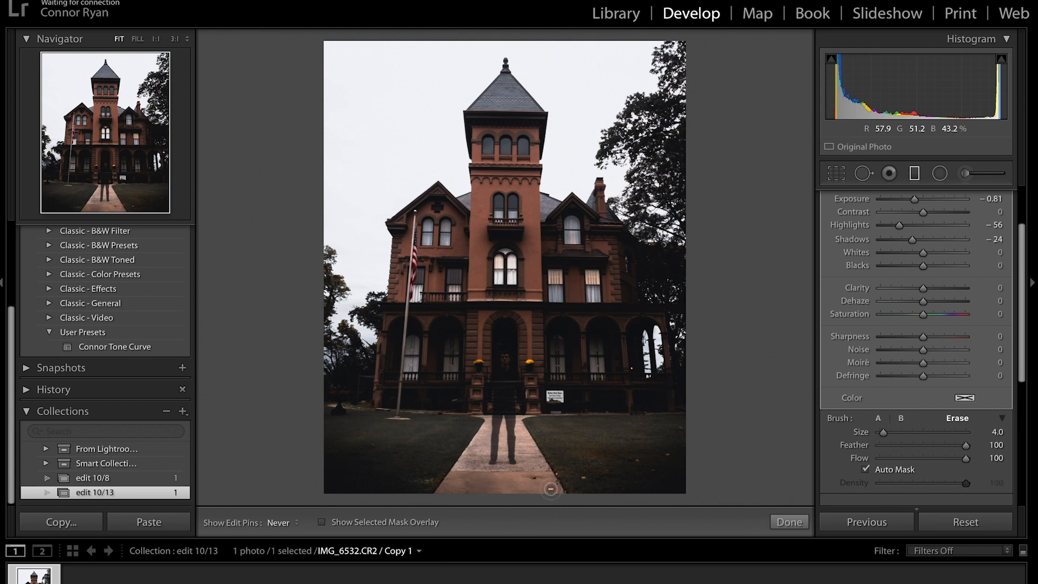
key("h")
left_click(348, 453)
key("h")
key("h")
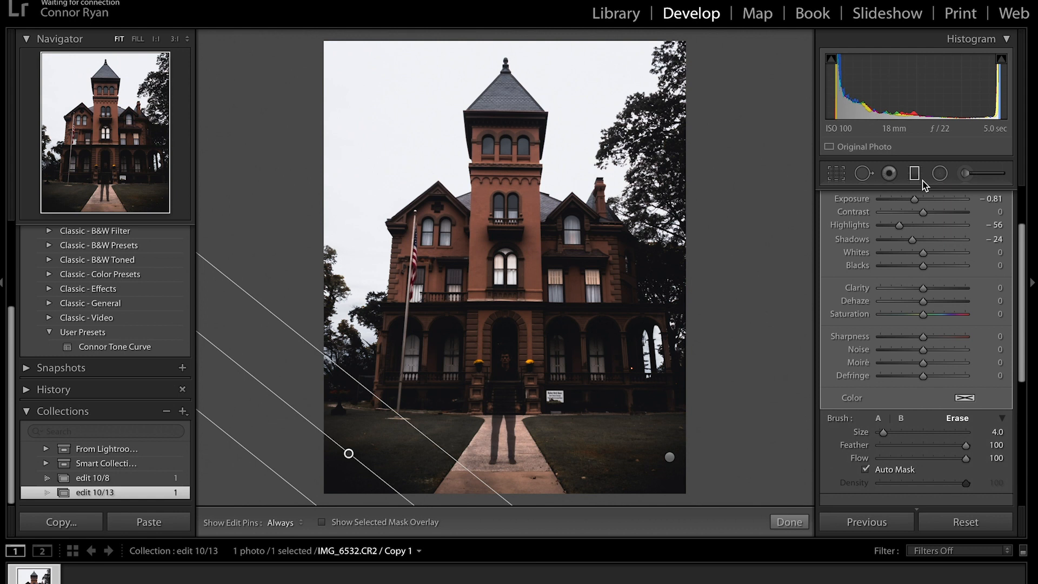
Start a new gradient with reset sliders and drag it down from the top across the house.
left_click(916, 178)
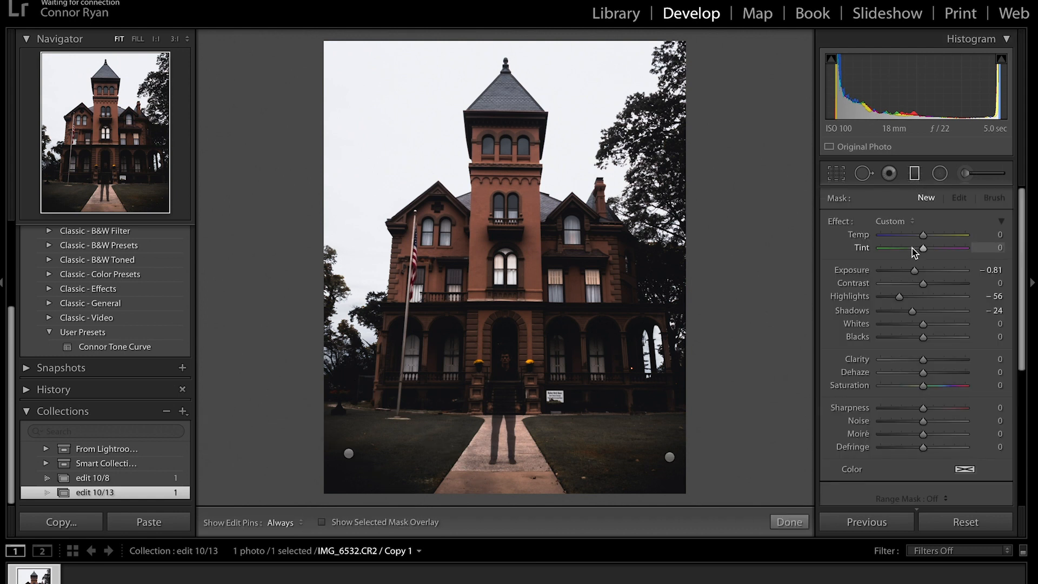
double_click(914, 270)
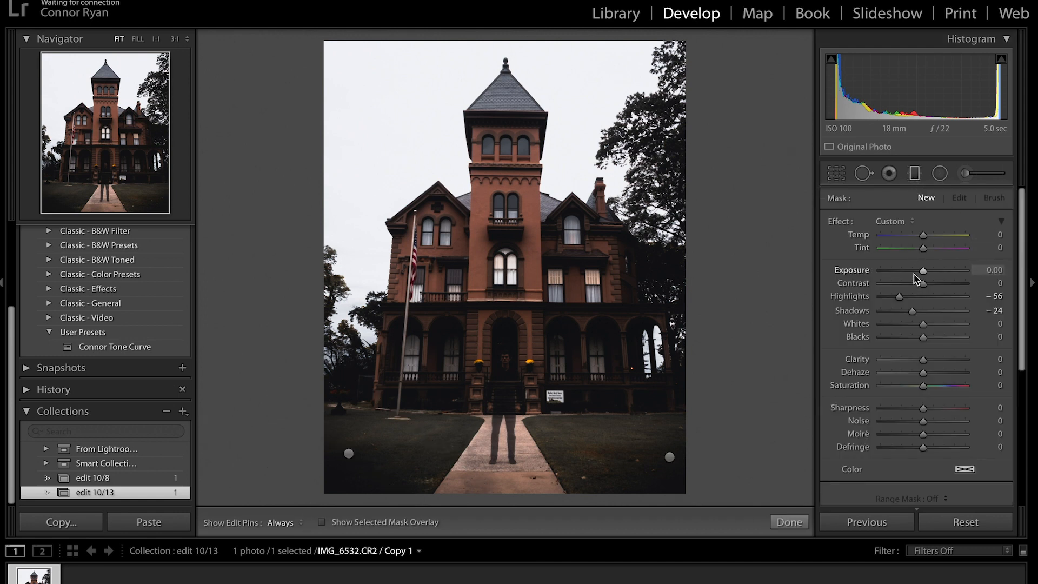
double_click(898, 297)
double_click(913, 311)
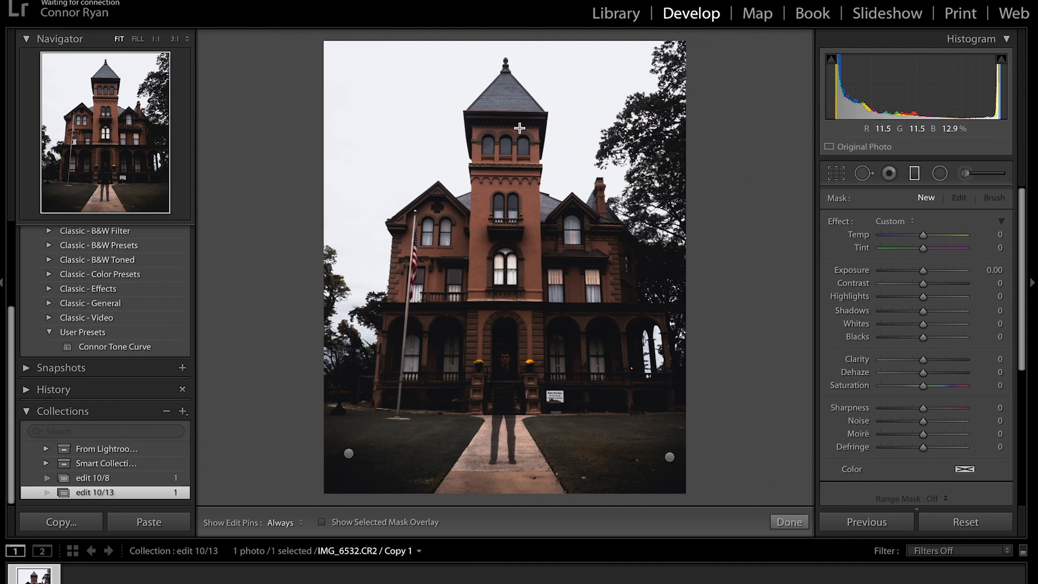
left_click_drag(514, 215, 515, 266)
left_click_drag(515, 193, 526, 360)
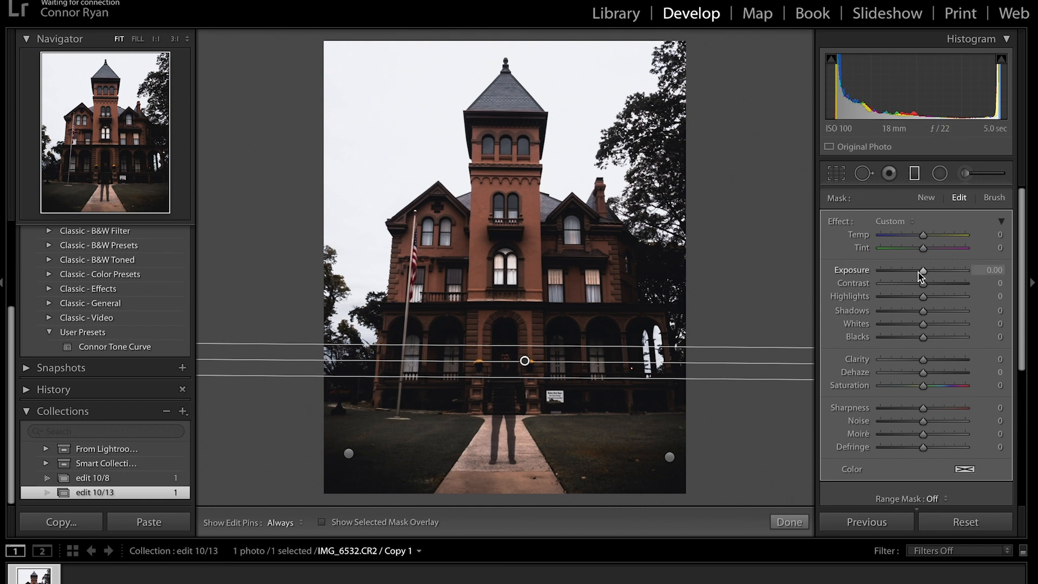
Set the sky gradient to Exposure −1.01, Highlights −100, Clarity 36, Dehaze 32, adding noise reduction and defringe.
left_click_drag(922, 274, 881, 297)
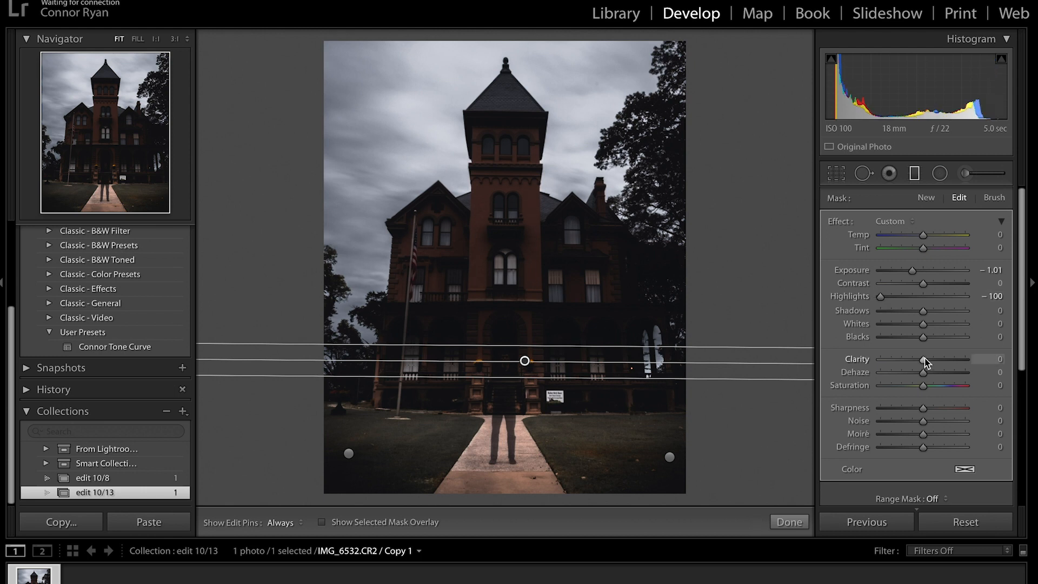
left_click_drag(931, 363, 937, 363)
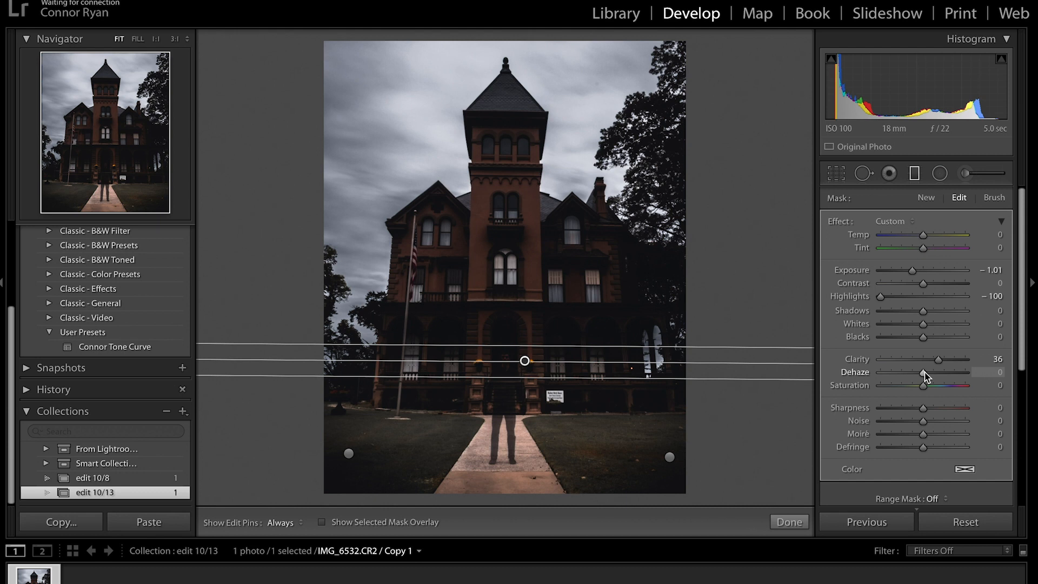
left_click_drag(923, 373, 935, 372)
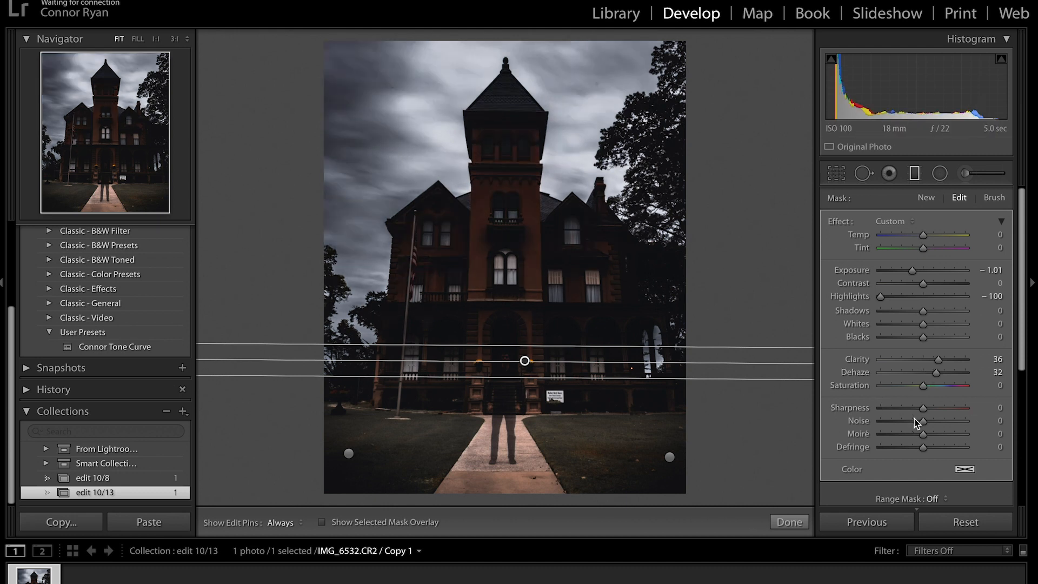
left_click_drag(923, 423, 938, 423)
left_click_drag(926, 449, 935, 448)
Set the sky gradient's brush to Erase and remove its darkening from the tower top.
left_click(994, 197)
left_click(957, 417)
scroll(528, 299, "up", 5)
key("h")
mouse_move(492, 150)
left_mouse_down()
mouse_move(491, 104)
mouse_move(514, 144)
mouse_move(503, 160)
mouse_move(531, 249)
mouse_move(603, 320)
mouse_move(430, 344)
left_mouse_up()
key("h")
key("o")
Erase the gradient mask from the right wall, roof, window and chimney, then close the filter.
key("h")
mouse_move(605, 351)
left_mouse_down()
mouse_move(619, 297)
mouse_move(581, 377)
mouse_move(594, 278)
left_mouse_up()
key("h")
key("h")
key("[")
key("[")
key("[")
key("h")
mouse_move(503, 89)
left_mouse_down()
mouse_move(516, 104)
mouse_move(479, 154)
left_mouse_up()
mouse_move(576, 208)
left_mouse_down()
mouse_move(607, 234)
mouse_move(633, 346)
mouse_move(599, 209)
left_mouse_up()
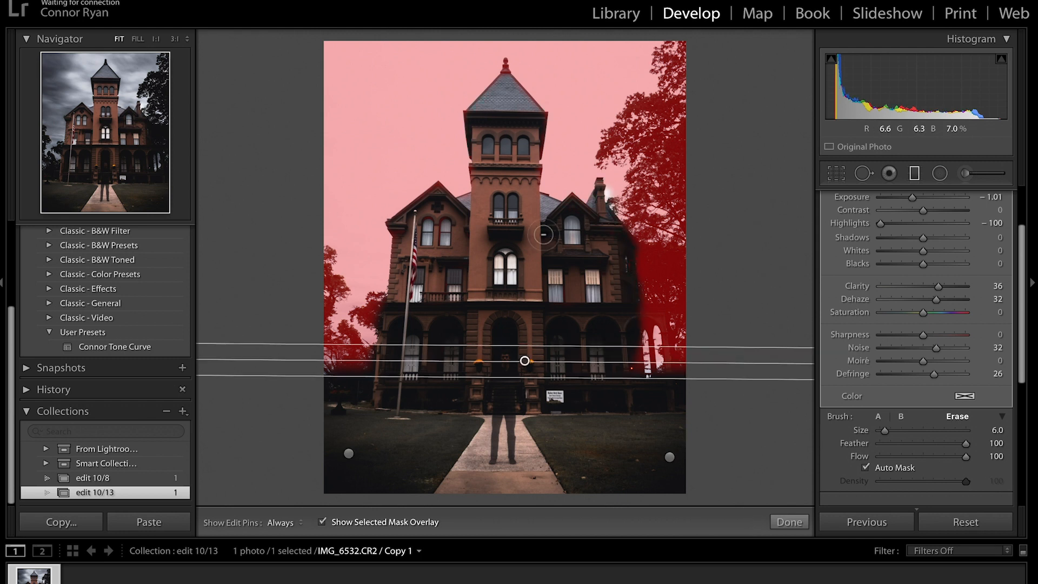
key("bracketleft")
key("bracketleft")
key("bracketleft")
key("bracketleft")
key("o")
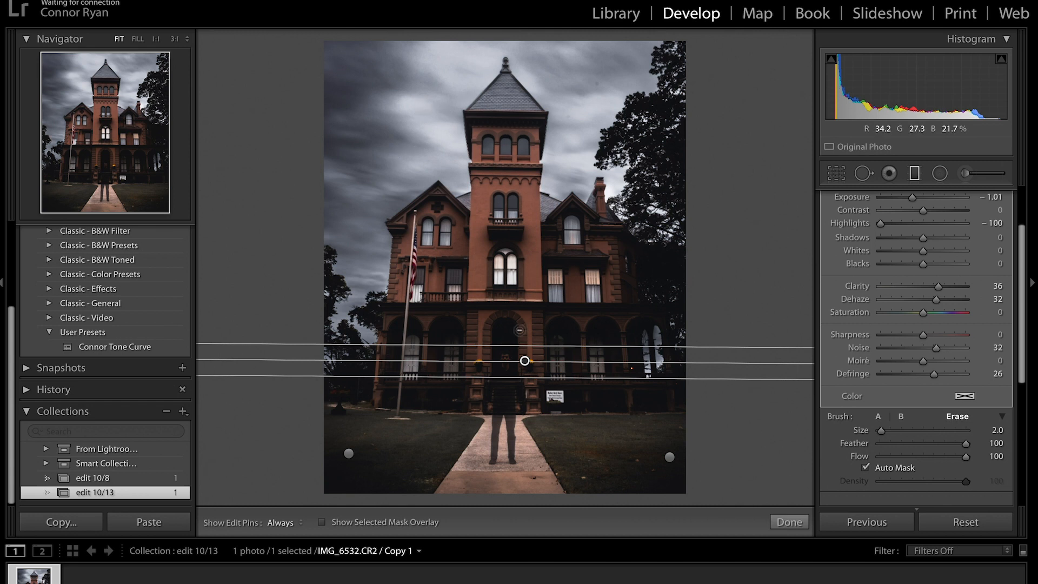
key("k")
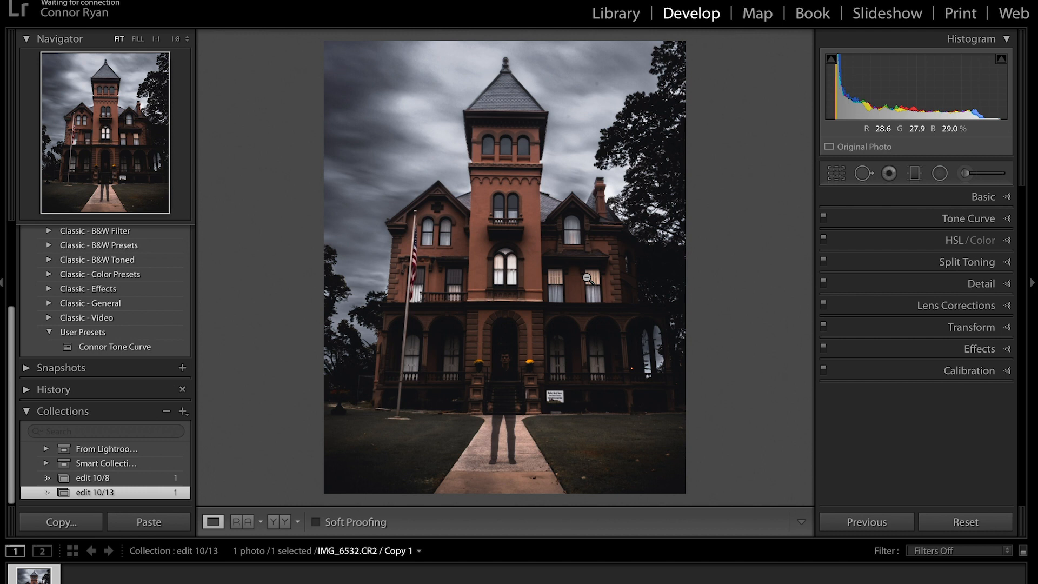
Zoom in and paint a Dodge (Lighten) brush over the man's face at the front door.
left_click(504, 389)
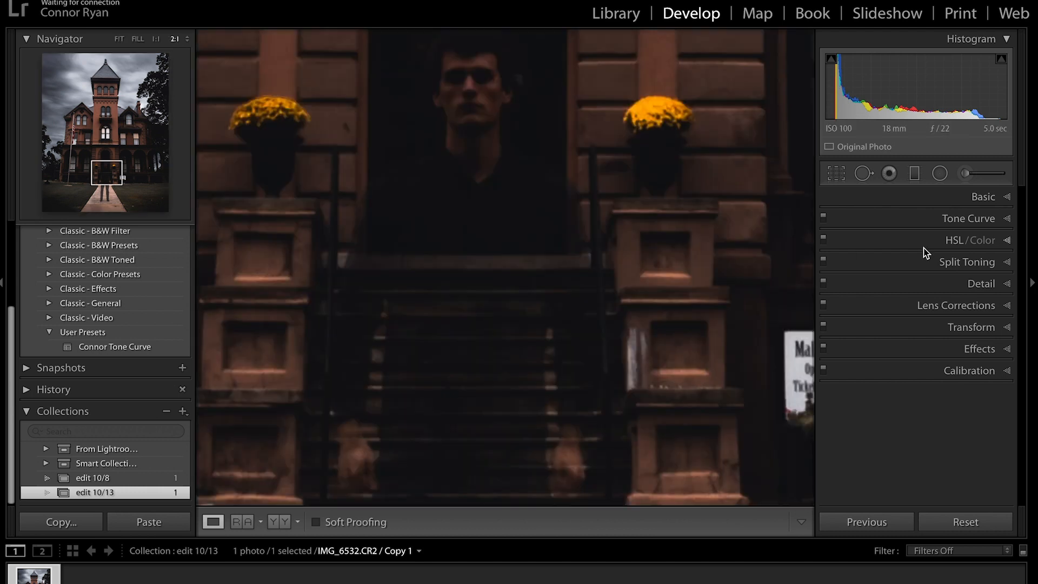
left_click(996, 174)
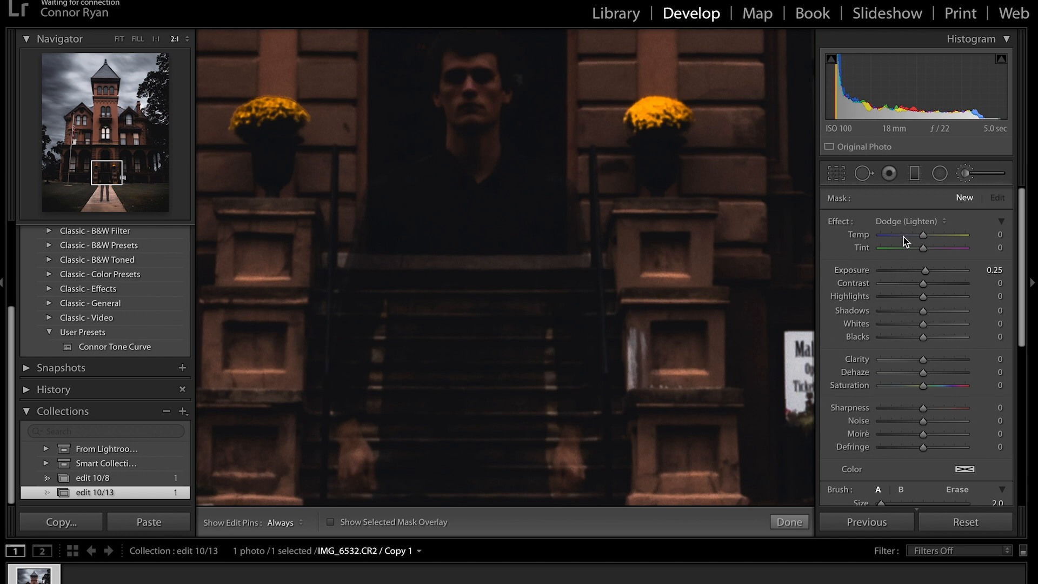
key("bracketright")
key("bracketright")
key("bracketright")
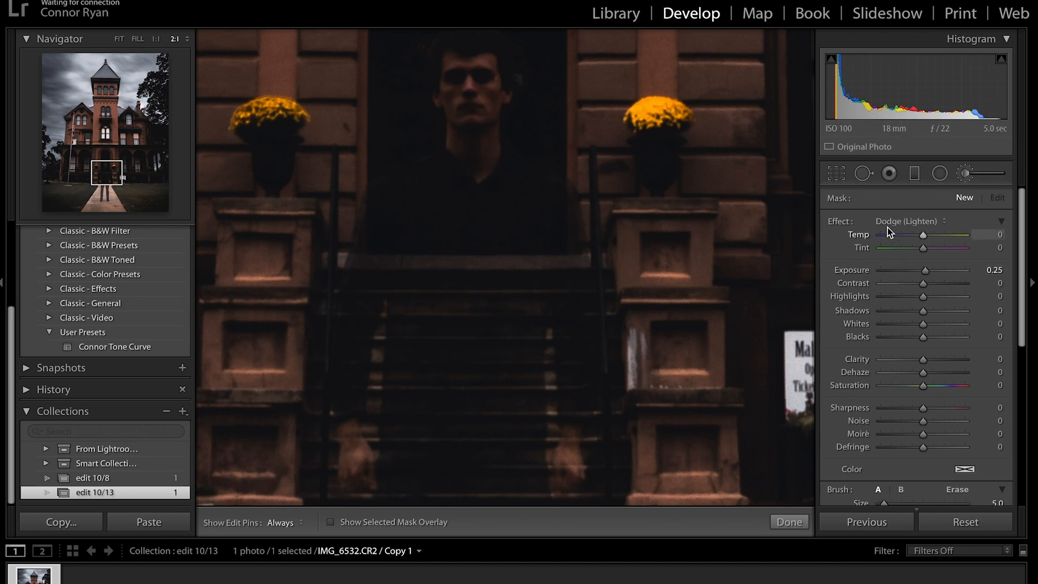
left_click(902, 221)
key("Down")
key("Down")
key("Down")
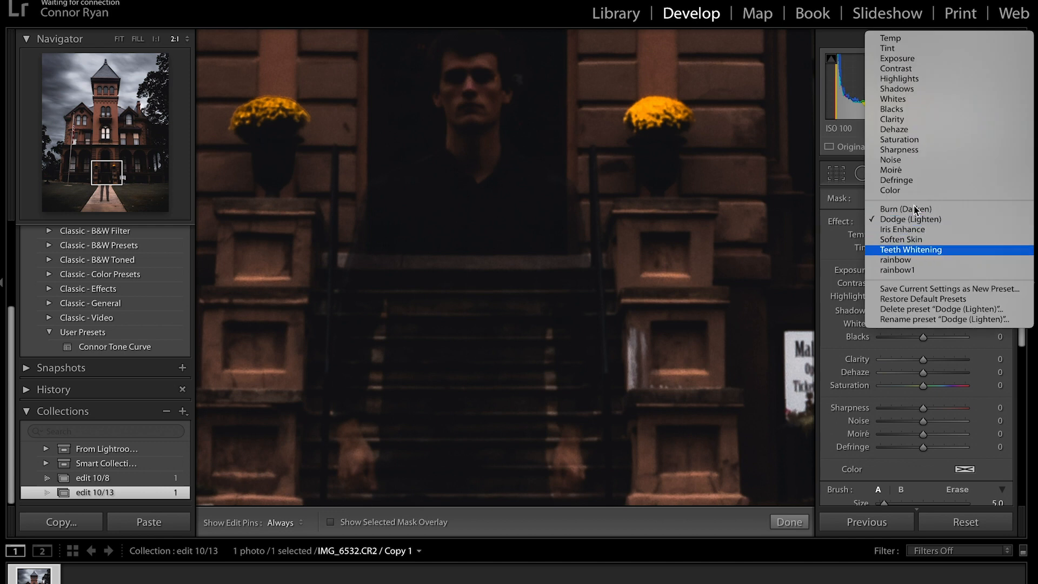
left_click(902, 219)
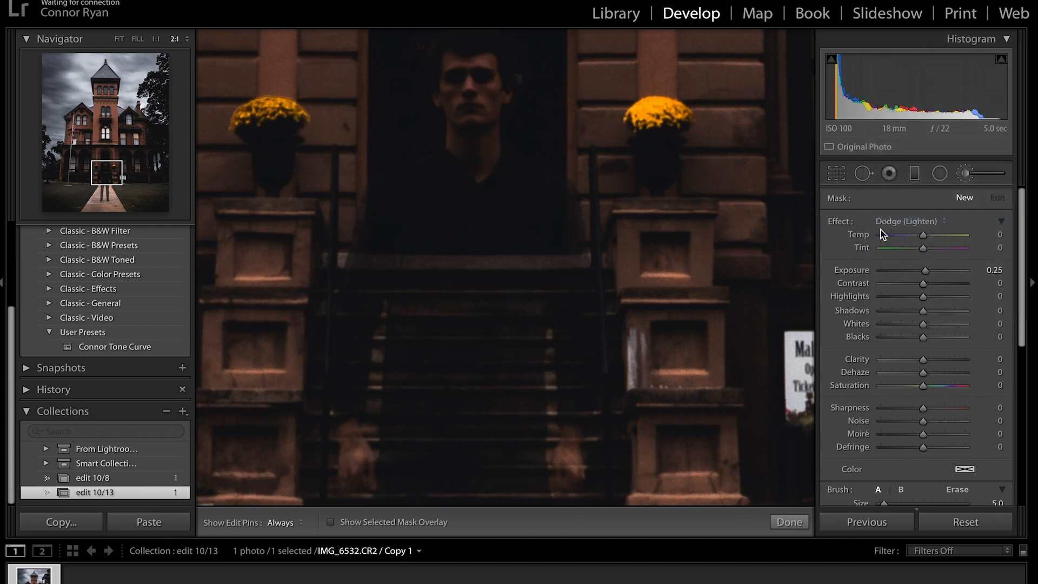
left_click_drag(483, 126, 472, 131)
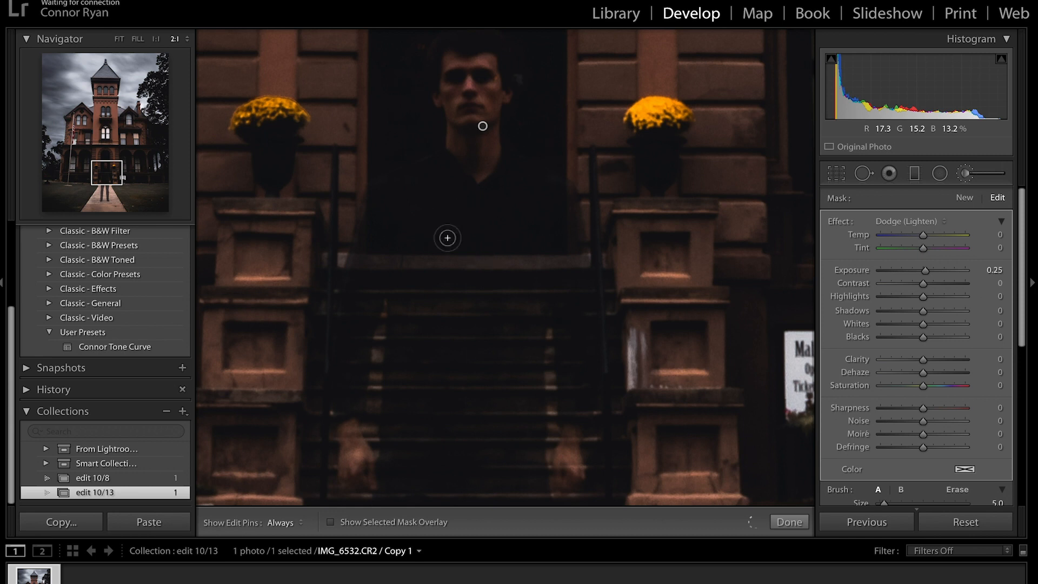
Paint a +0.25 exposure brush over the mansion's tower and facade, checking the mask overlay.
left_click(967, 176)
left_click(976, 174)
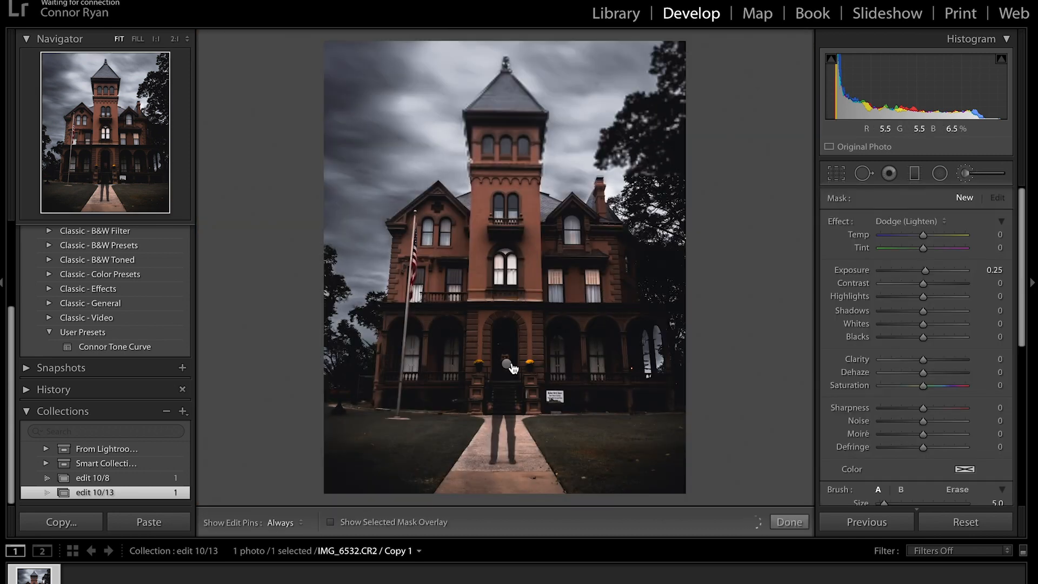
left_click(506, 364)
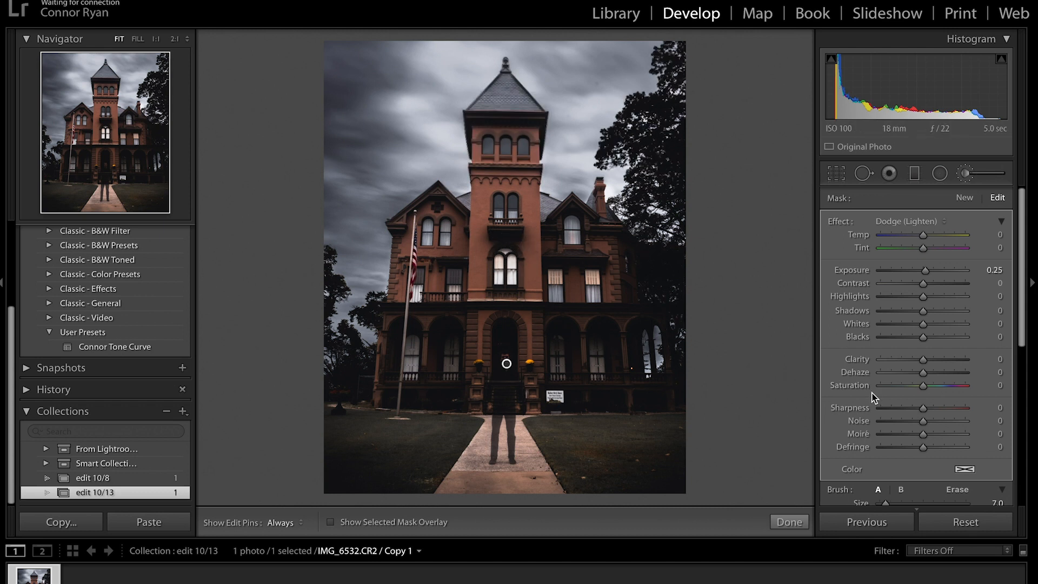
scroll(878, 459, "down", 3)
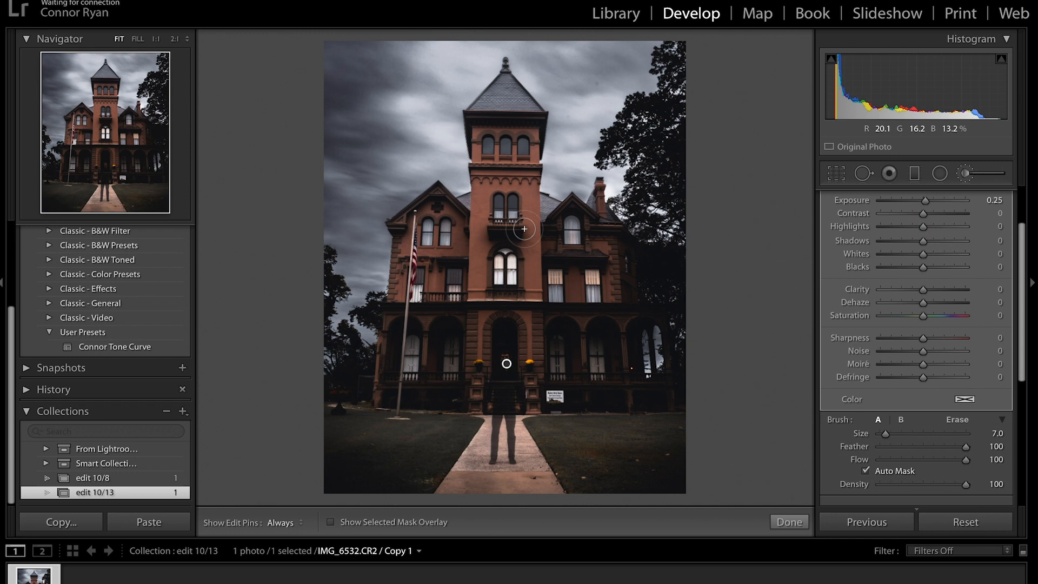
key("h")
mouse_move(496, 167)
left_mouse_down()
mouse_move(411, 259)
mouse_move(612, 347)
mouse_move(457, 359)
mouse_move(397, 378)
left_mouse_up()
key("o")
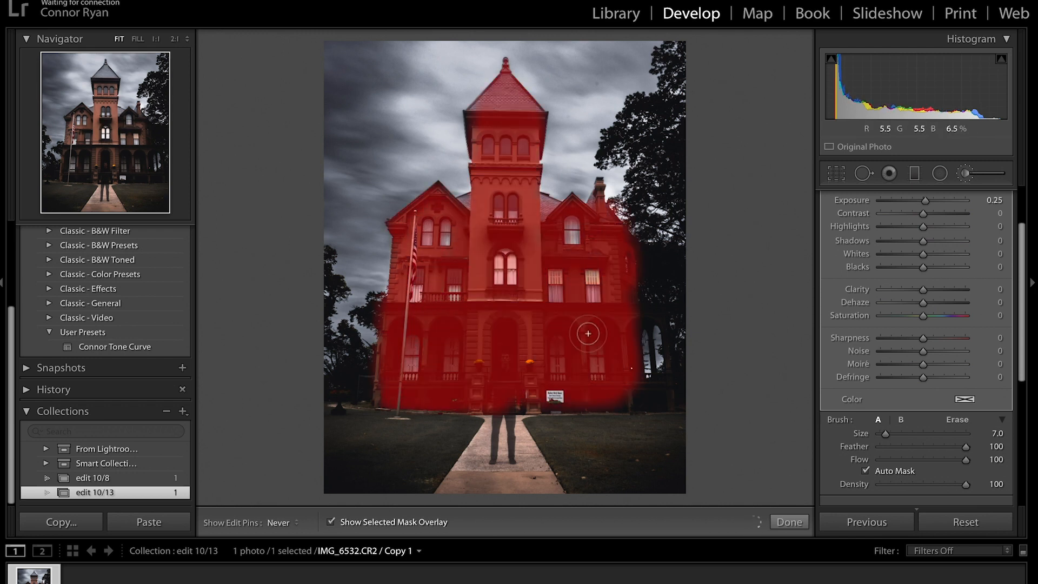
key("h")
left_click(970, 174)
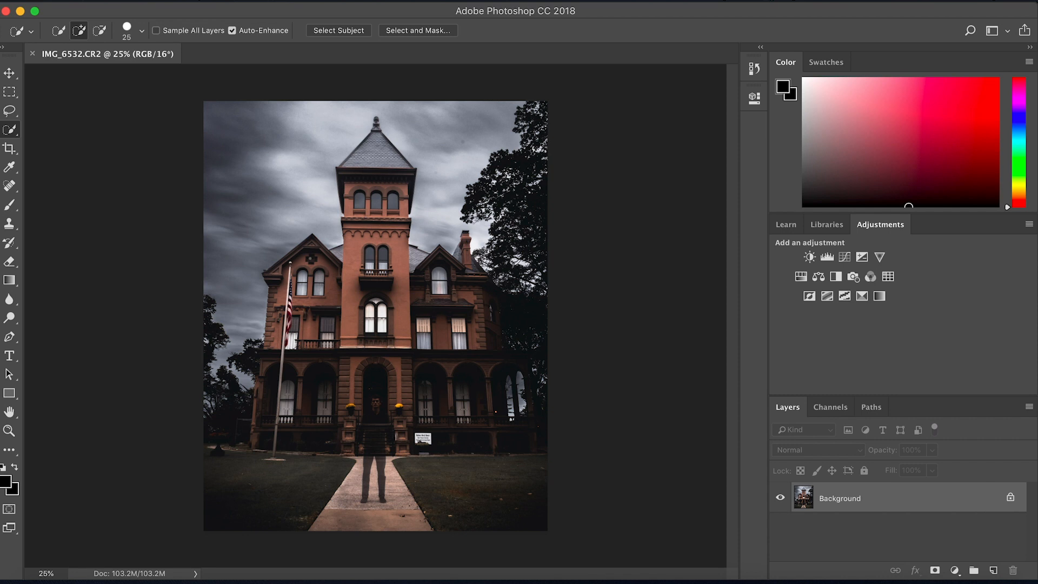
Open transparent-bat-flying-6.png from the Desktop.
key("super+o")
left_click(281, 240)
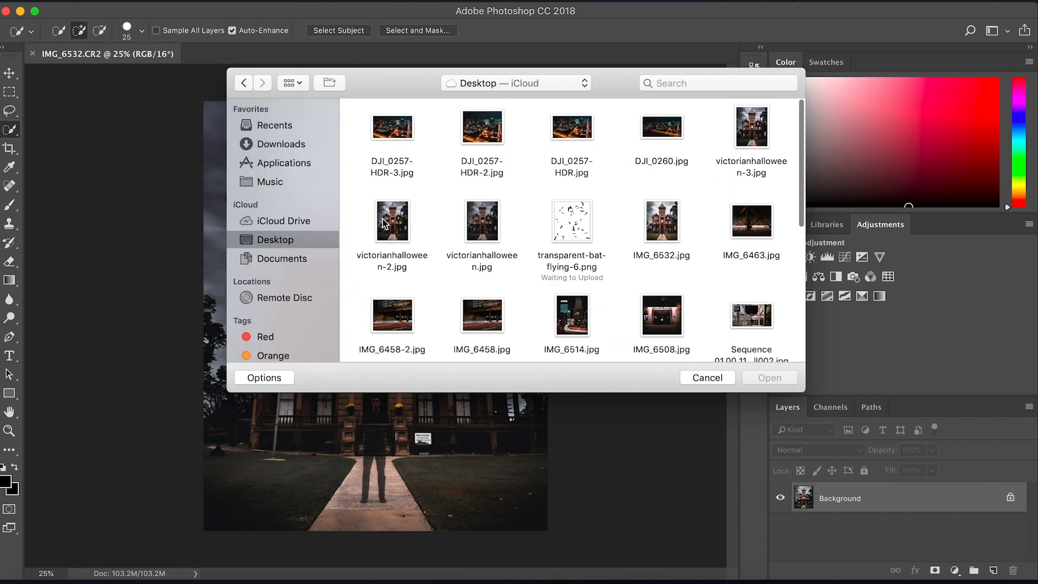
double_click(574, 227)
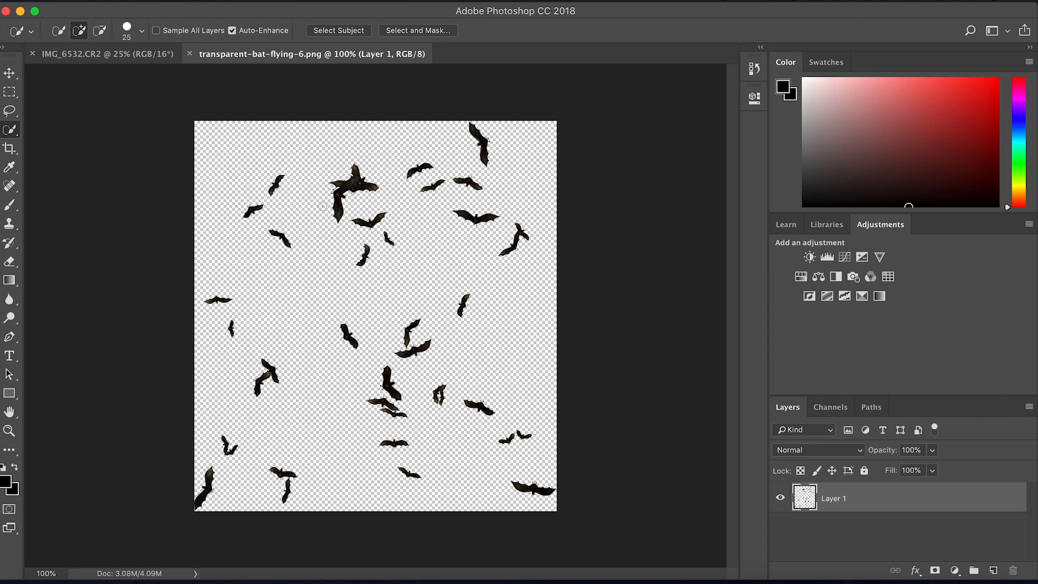
Define the bat image as a brush preset with its default name, then return to the house photo.
left_click(157, 1)
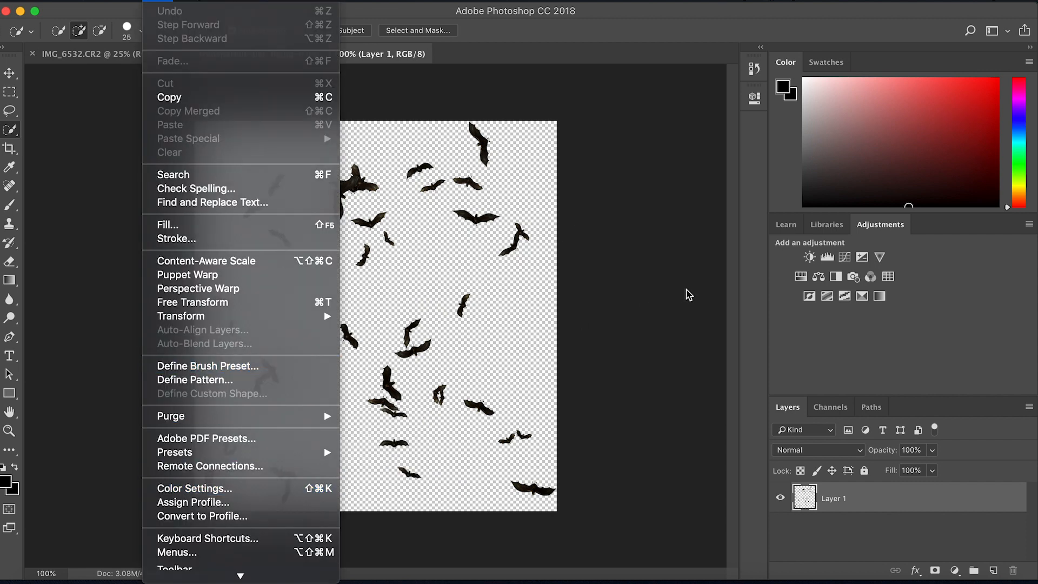
left_click(682, 290)
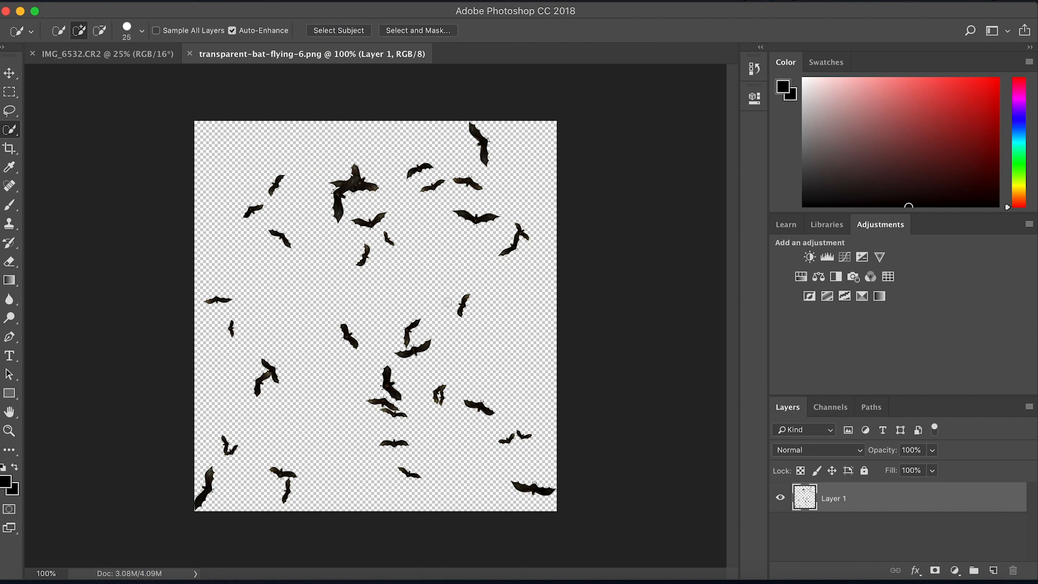
left_click(154, 1)
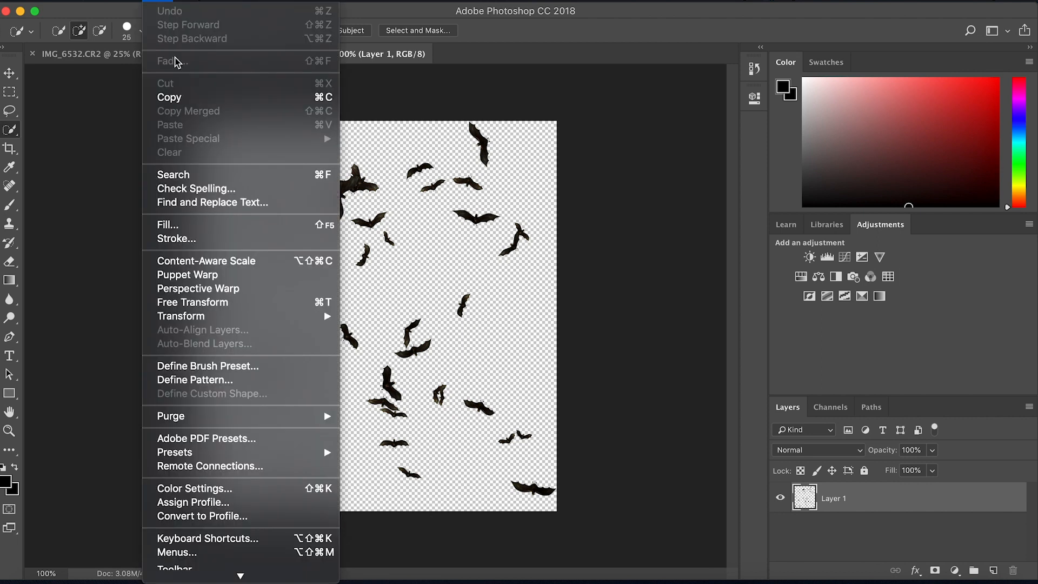
left_click(227, 370)
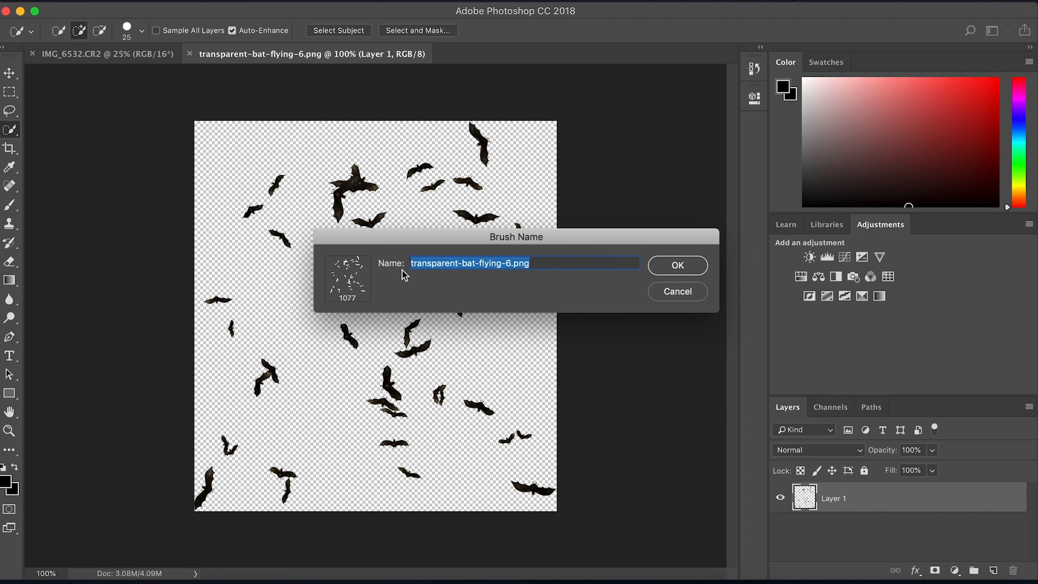
key("Return")
key("v")
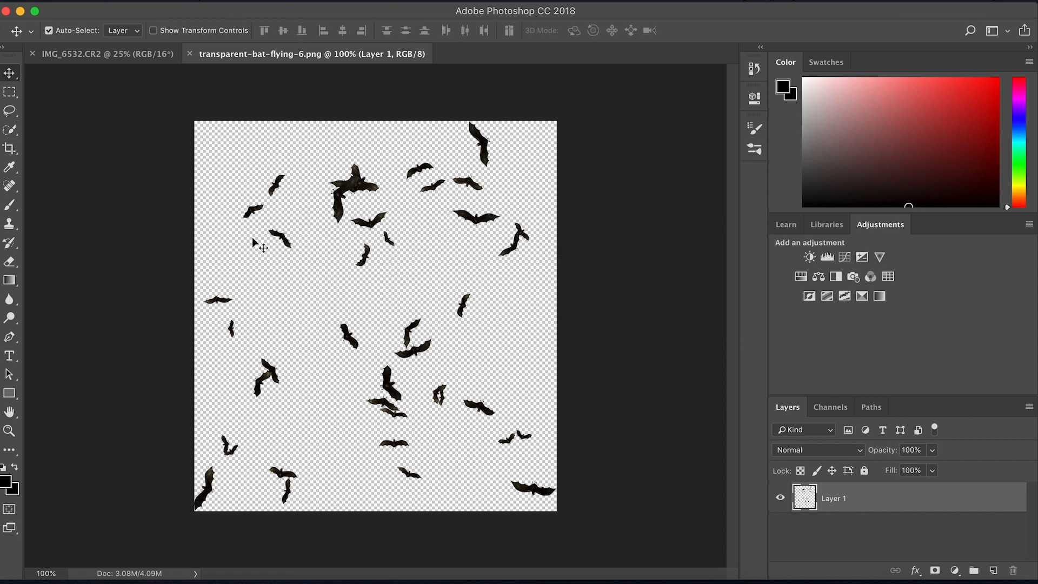
left_click(103, 53)
Pick the new bat preset for the Brush tool and enlarge it to 1200 px.
left_click(11, 207)
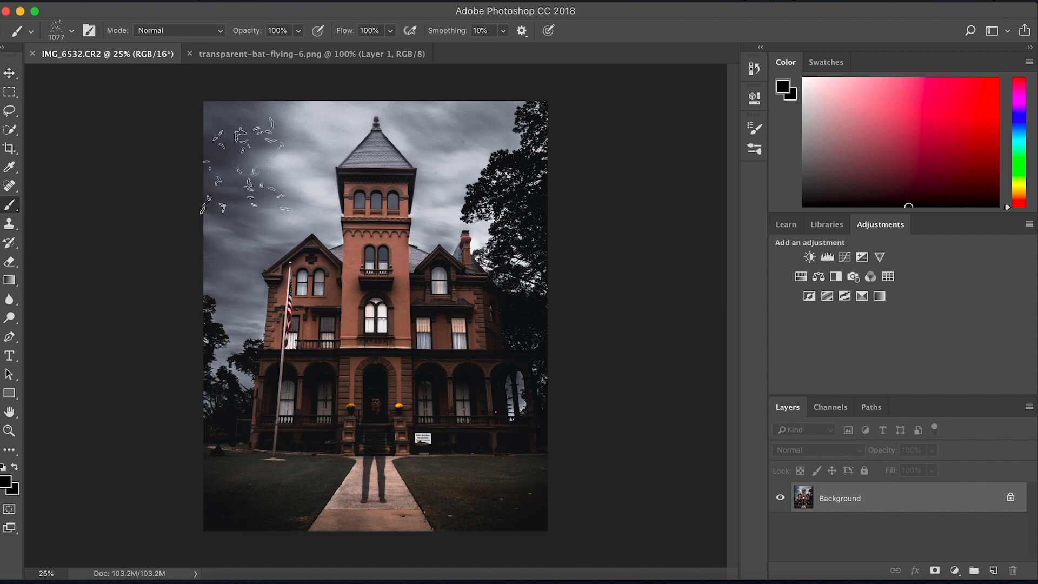
left_click(71, 32)
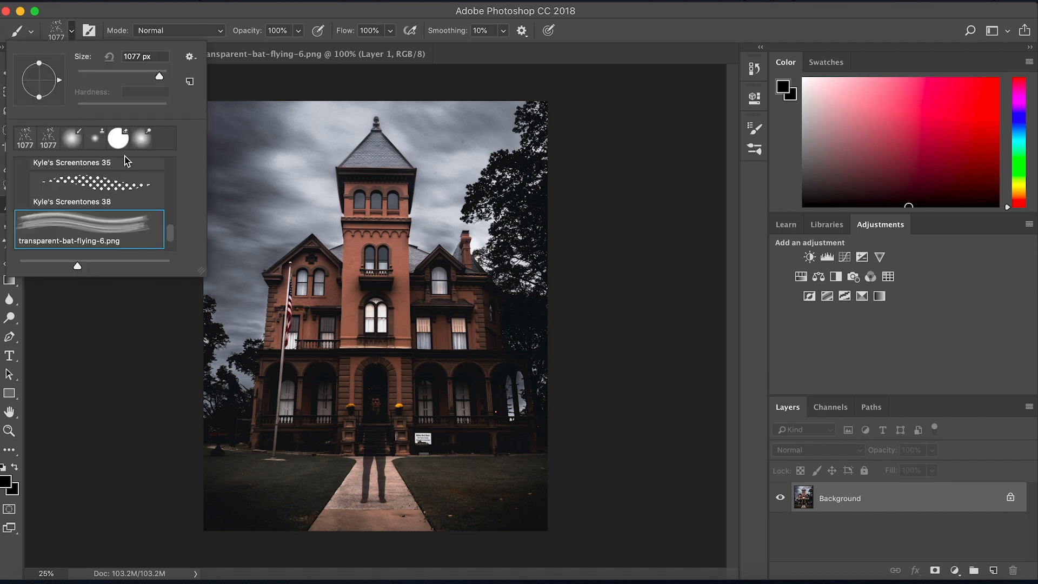
scroll(124, 217, "up", 10)
scroll(124, 217, "down", 10)
scroll(124, 217, "up", 1)
scroll(124, 217, "up", 15)
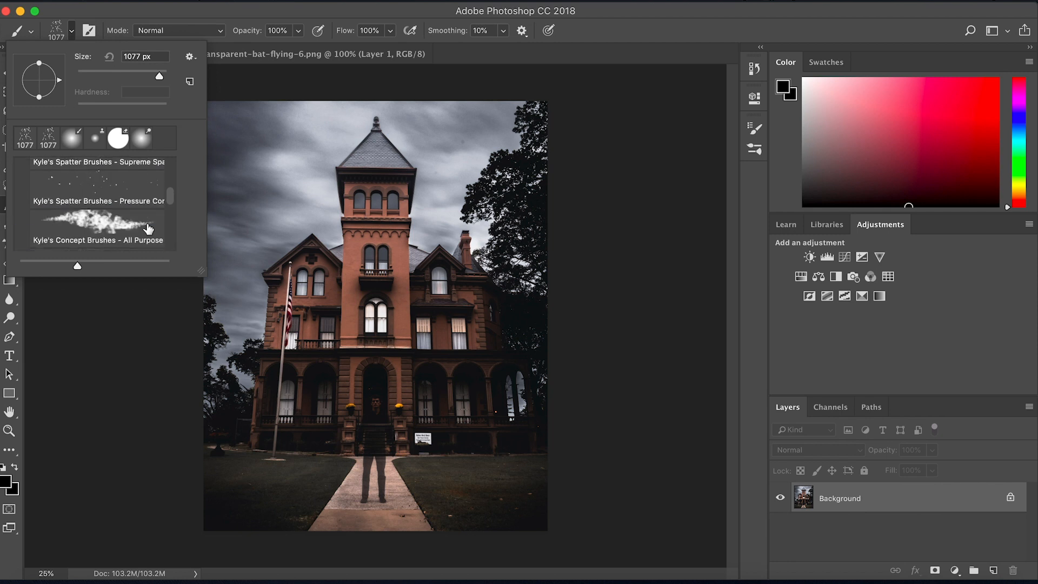
scroll(148, 229, "down", 1)
scroll(94, 229, "down", 15)
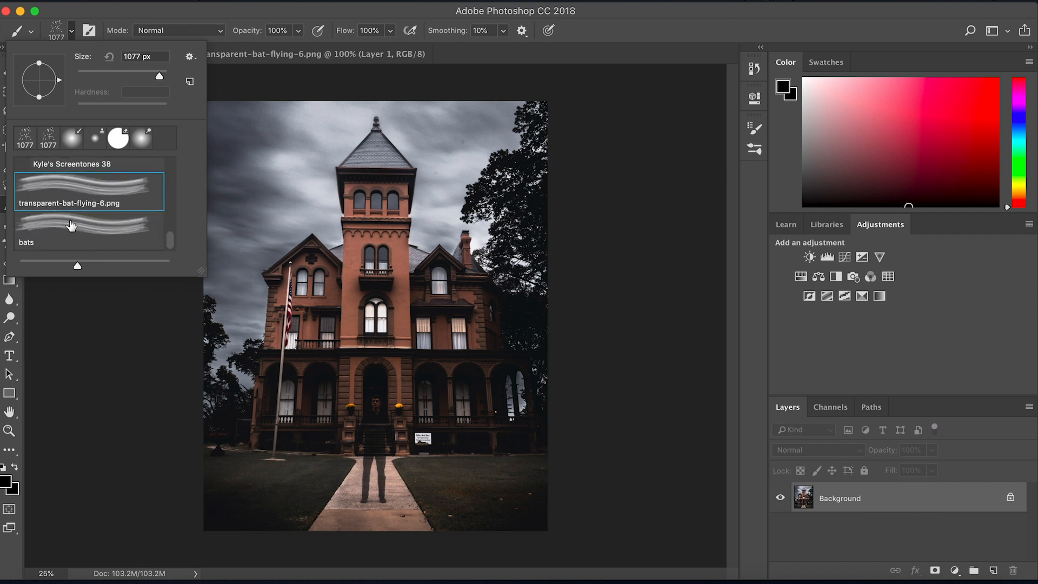
double_click(112, 193)
key("bracketright")
key("bracketright")
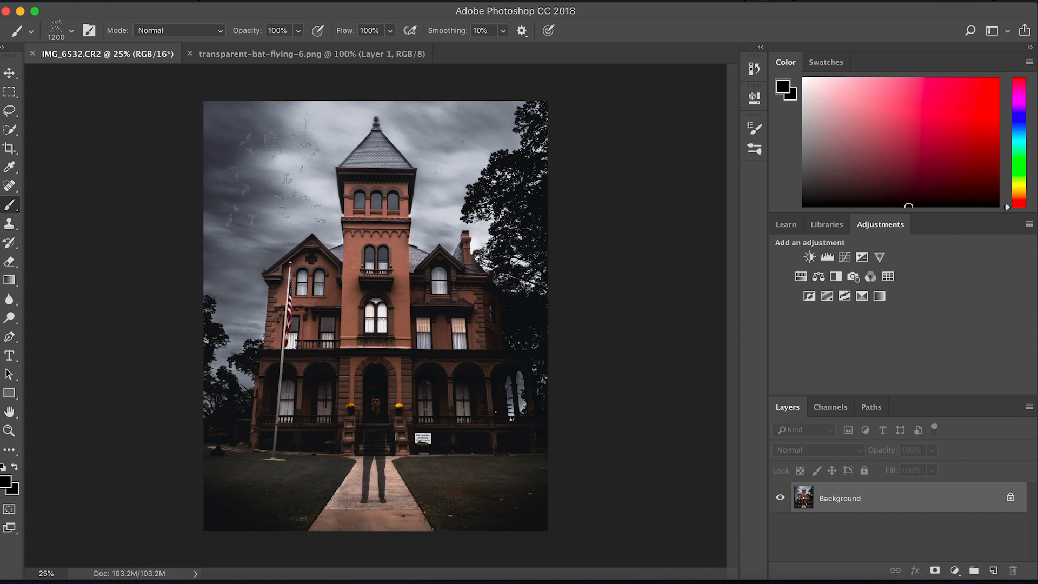
left_click(281, 168)
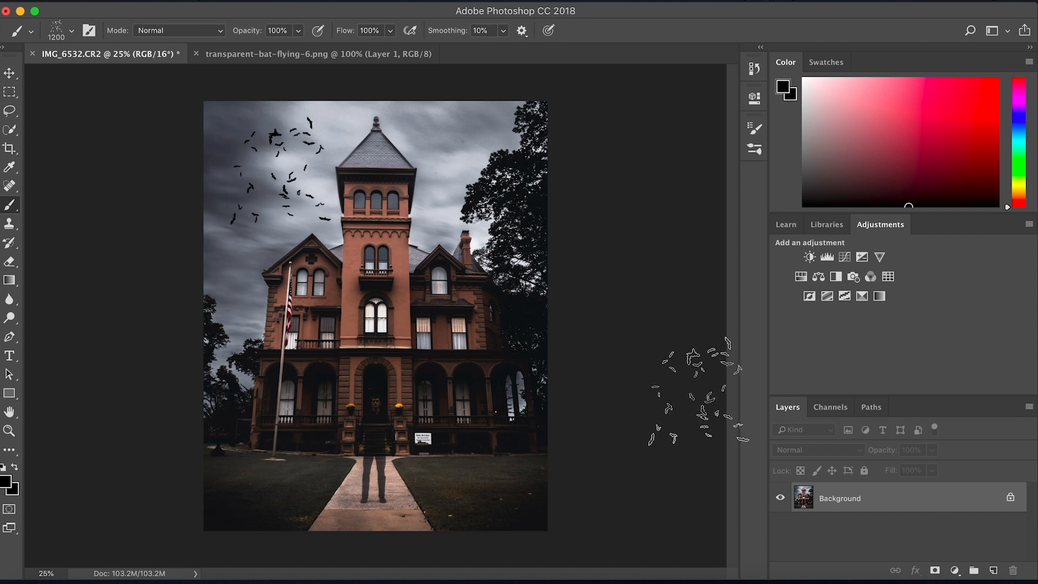
key("bracketleft")
key("bracketleft")
key("bracketleft")
key("bracketleft")
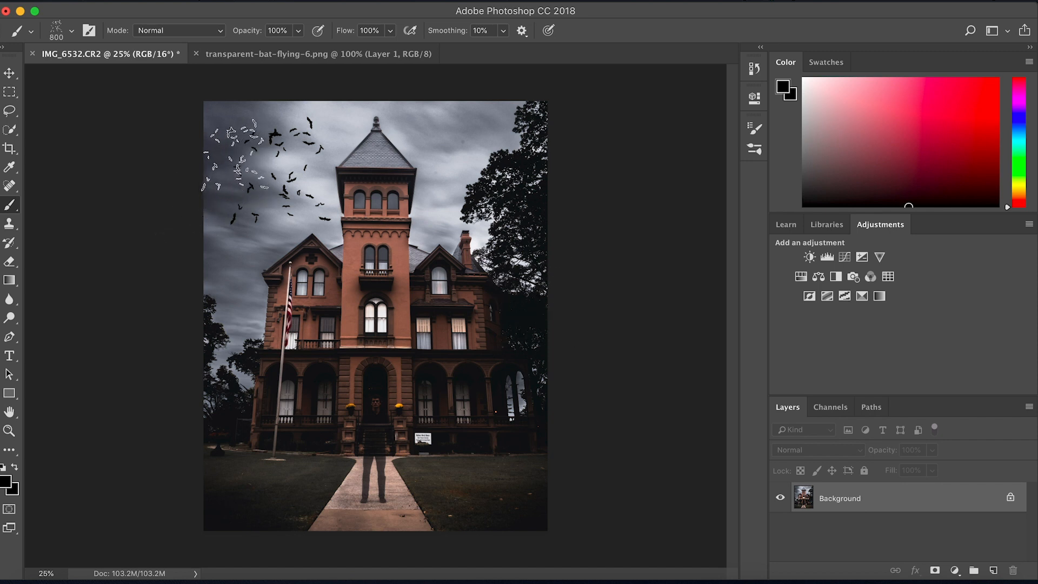
left_click(240, 149)
left_click(447, 141)
left_click(314, 186)
left_click(395, 226)
left_click(395, 256)
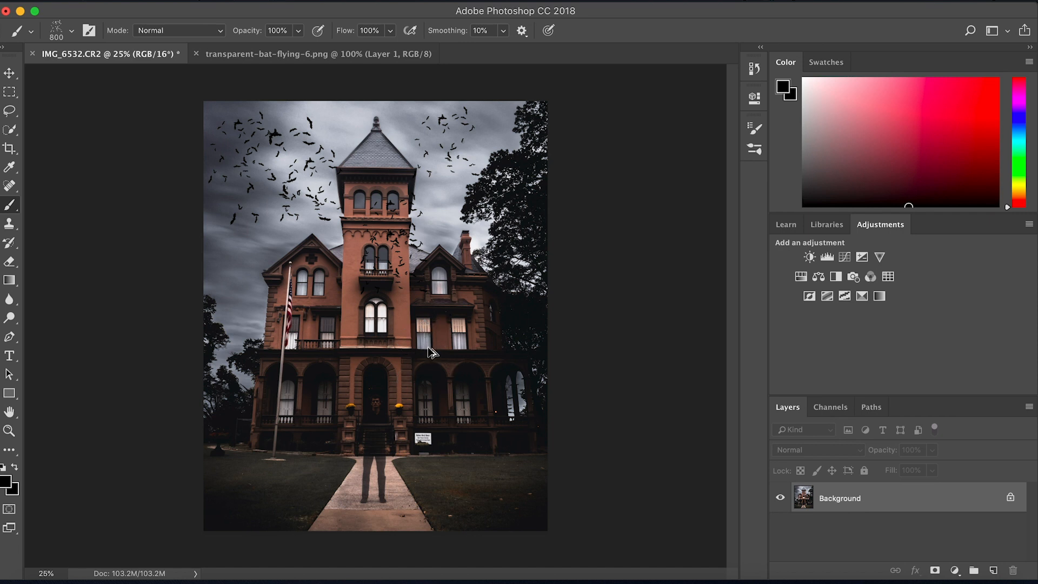
key("alt+super+z")
key("alt+super+z")
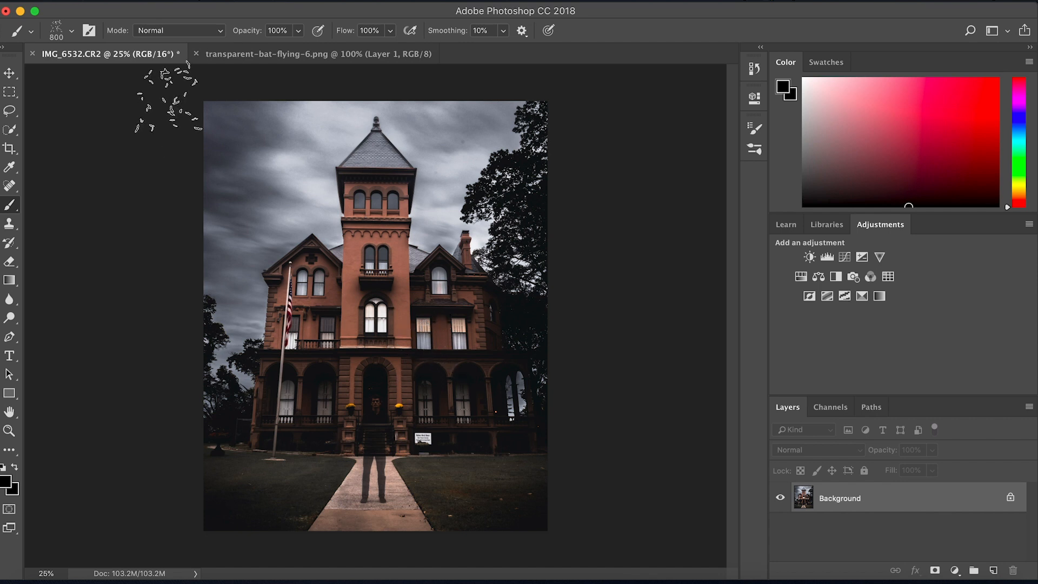
Restore the upper-left bat flock with Step Forward and start File > Export > Export As.
left_click(167, 0)
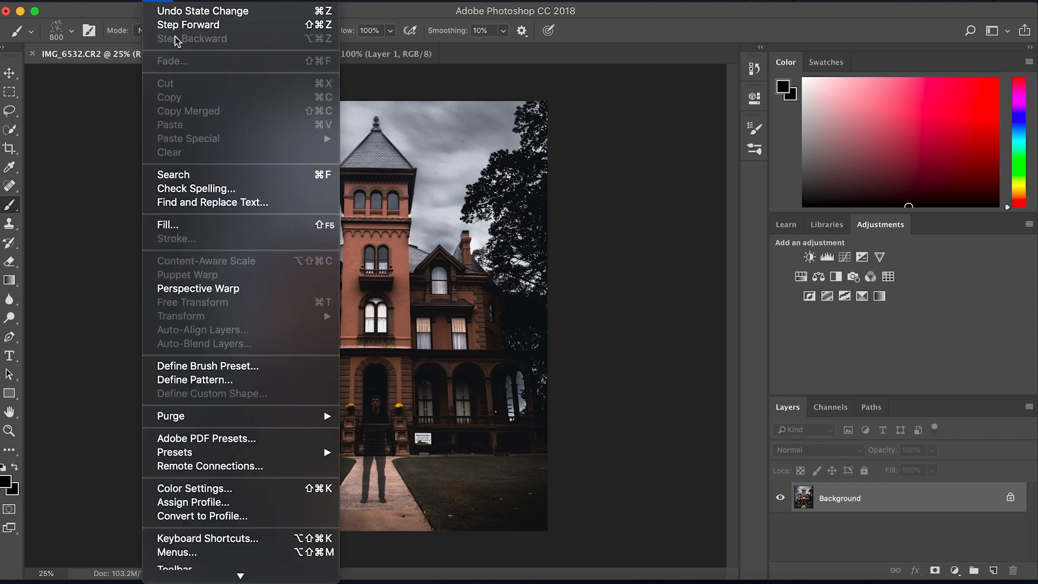
left_click(188, 24)
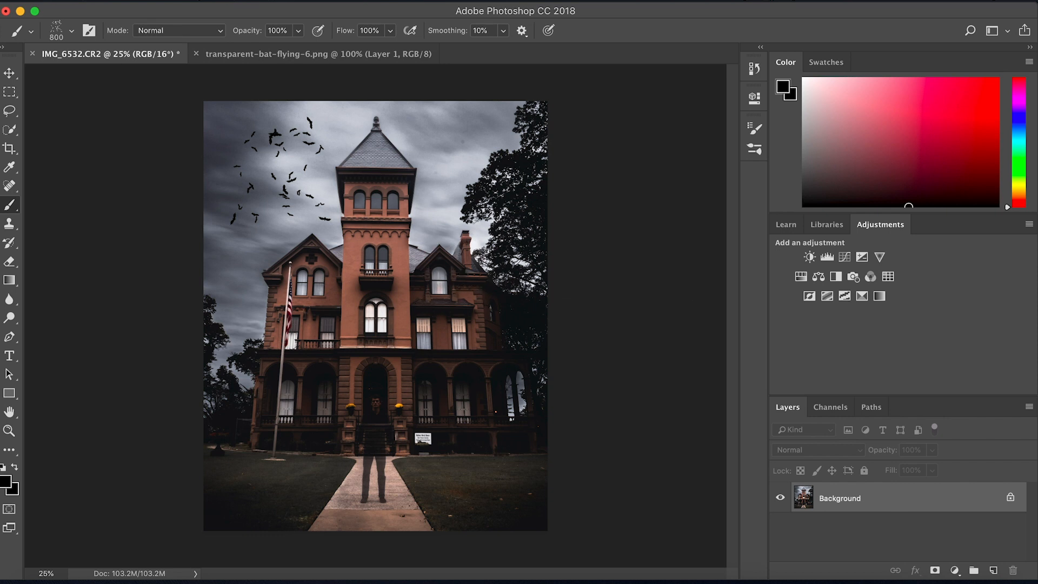
left_click(124, 3)
mouse_move(185, 185)
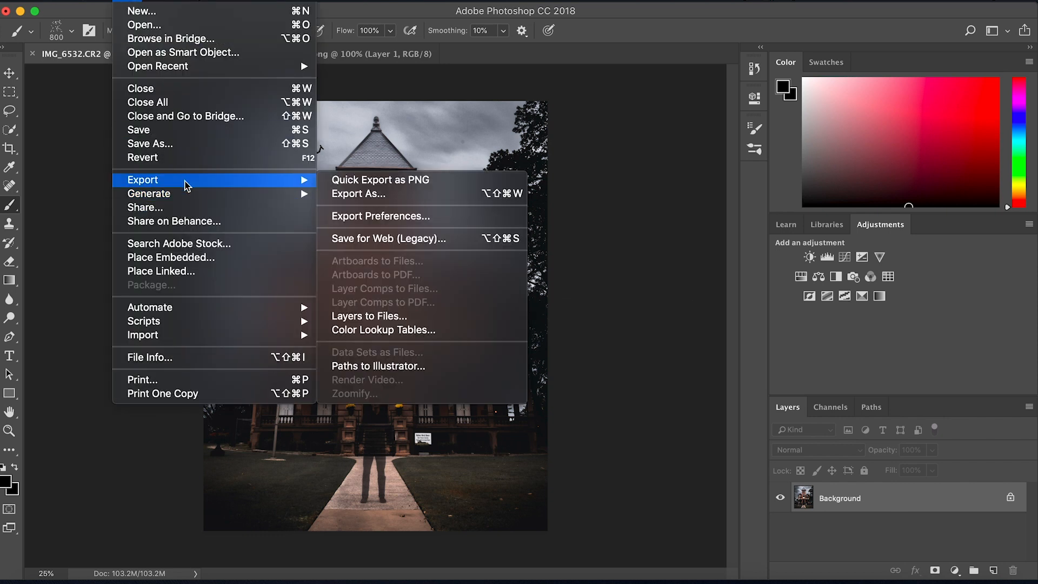
left_click(397, 196)
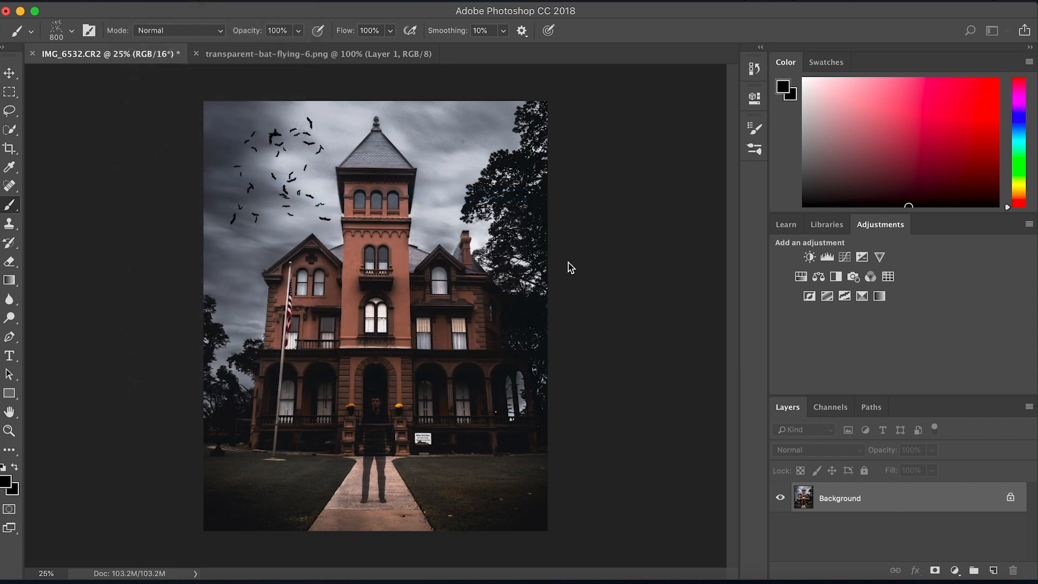